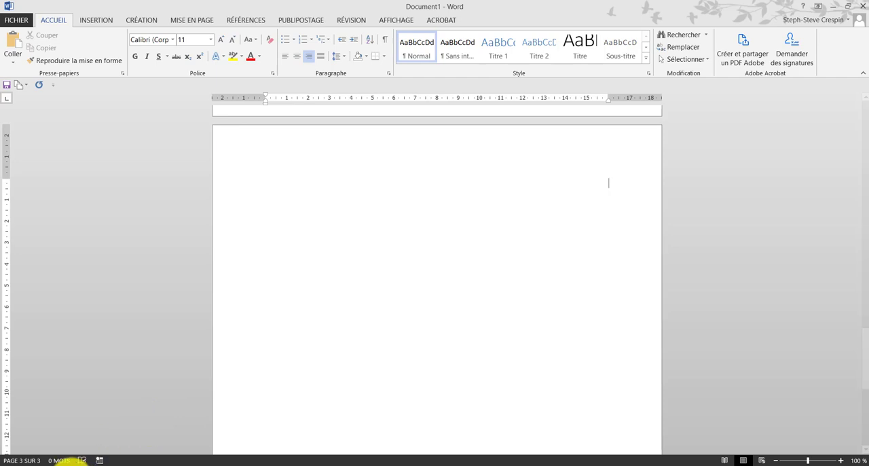
# Step: Copy the wolf with basket picture from the 'loup auzou et les légumes' image results and paste it onto the document's blank third page
pyautogui.click(70, 464)
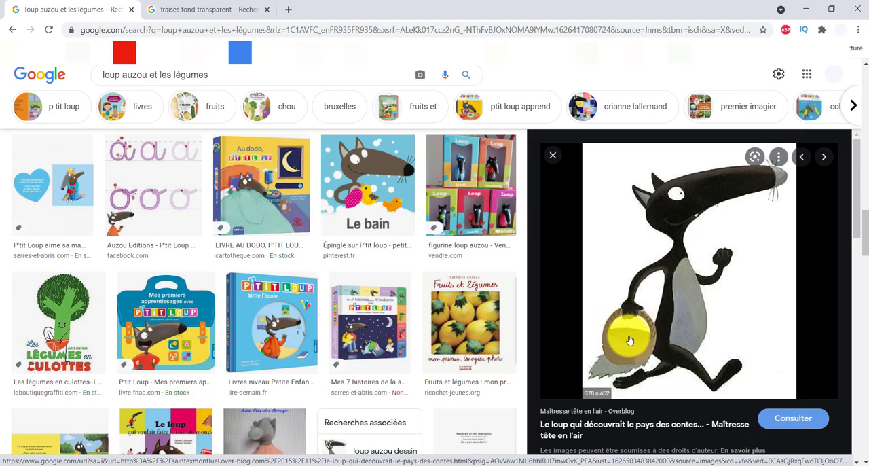
pyautogui.rightClick(689, 272)
pyautogui.click(675, 197)
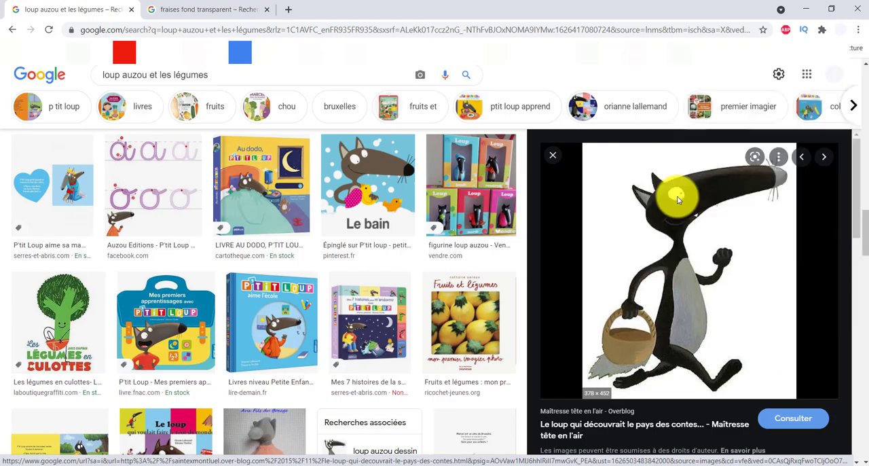
pyautogui.click(201, 461)
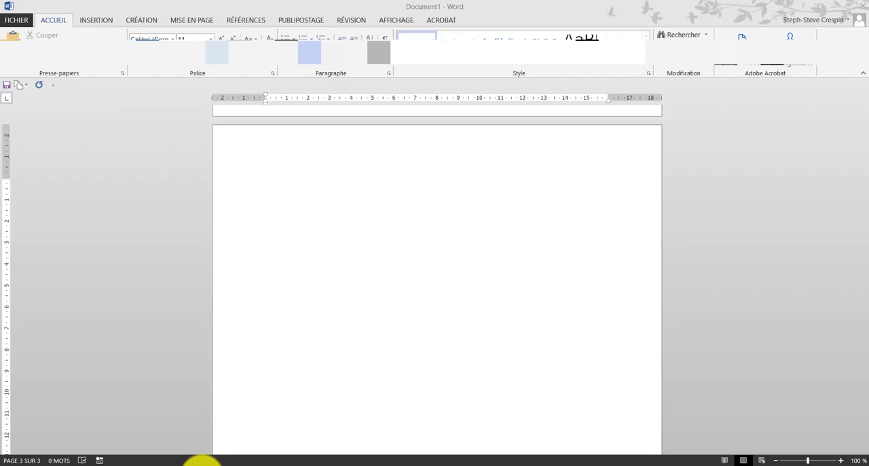
pyautogui.scroll(-1, 374, 218)
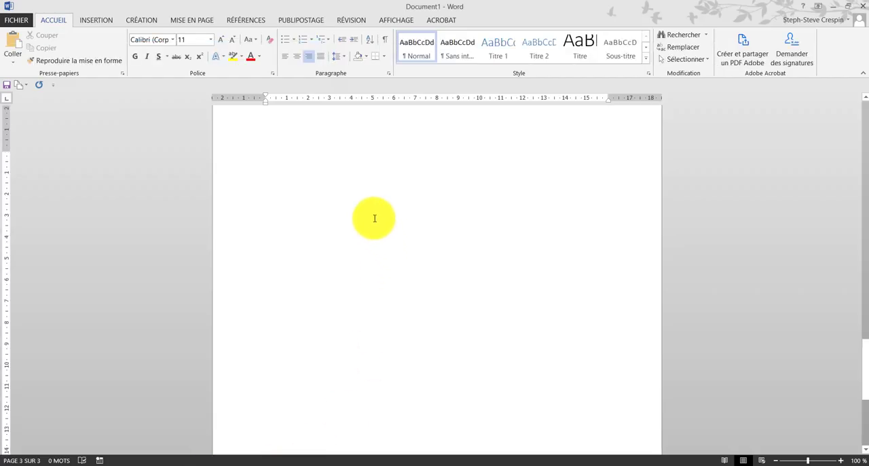
pyautogui.rightClick(377, 179)
pyautogui.click(400, 235)
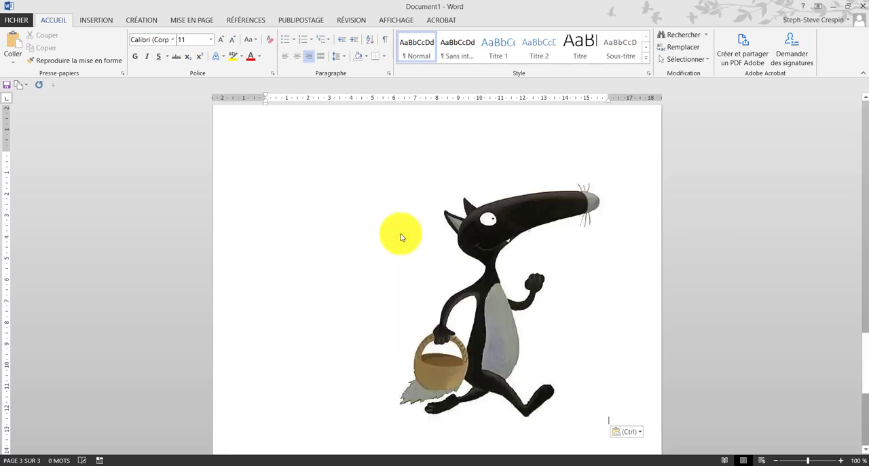
# Step: Set the pasted wolf's text wrapping to in front of text and move it toward the middle of the third page
pyautogui.moveTo(517, 271); pyautogui.dragTo(467, 220)
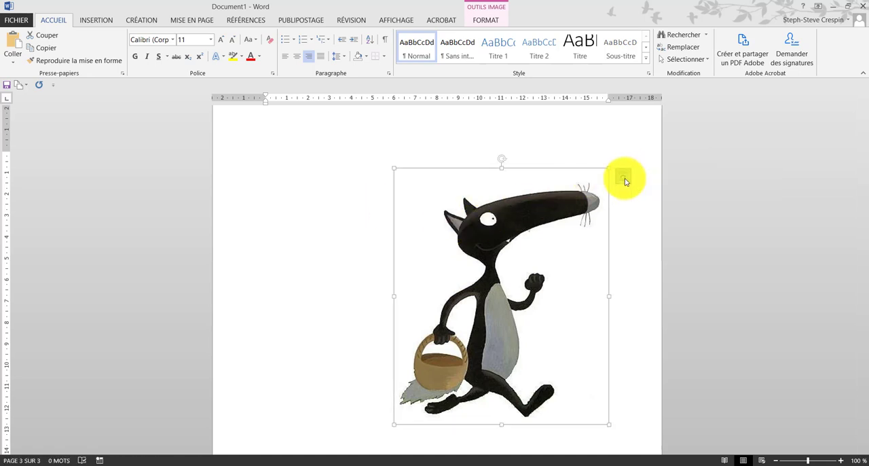
pyautogui.click(624, 177)
pyautogui.click(705, 275)
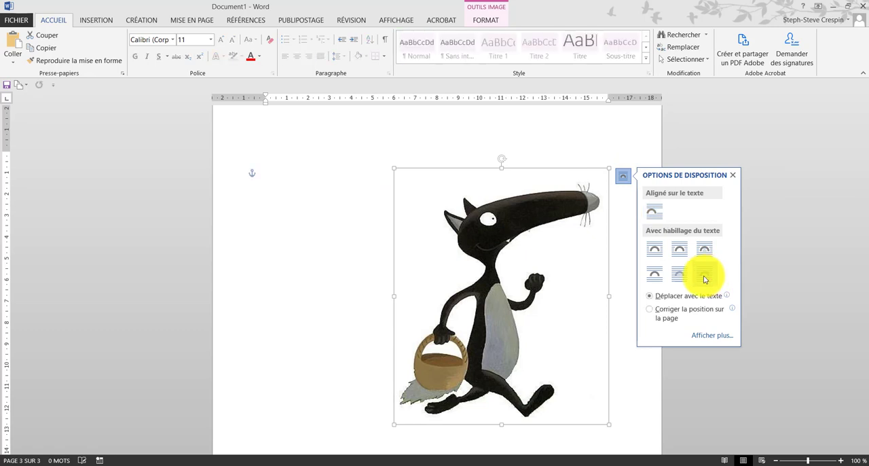
pyautogui.moveTo(530, 258); pyautogui.dragTo(446, 237)
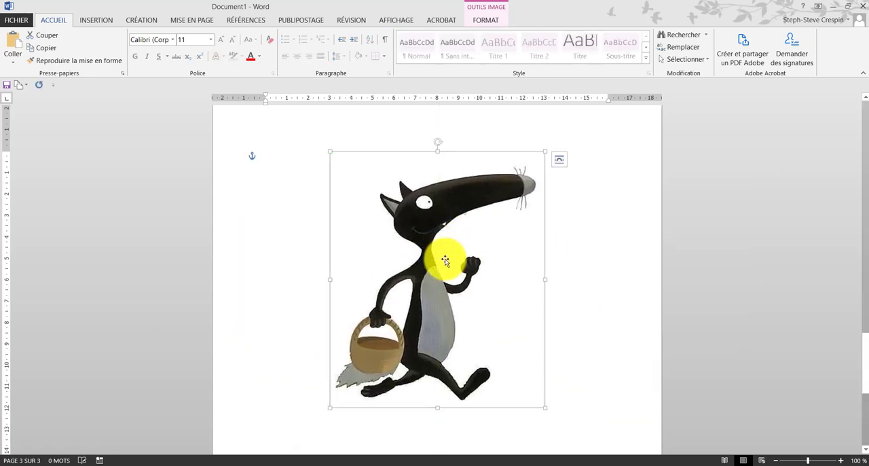
# Step: Move the small strawberry on page 2 closer to the lower wolf, above and beside its basket
pyautogui.scroll(10, 480, 283)
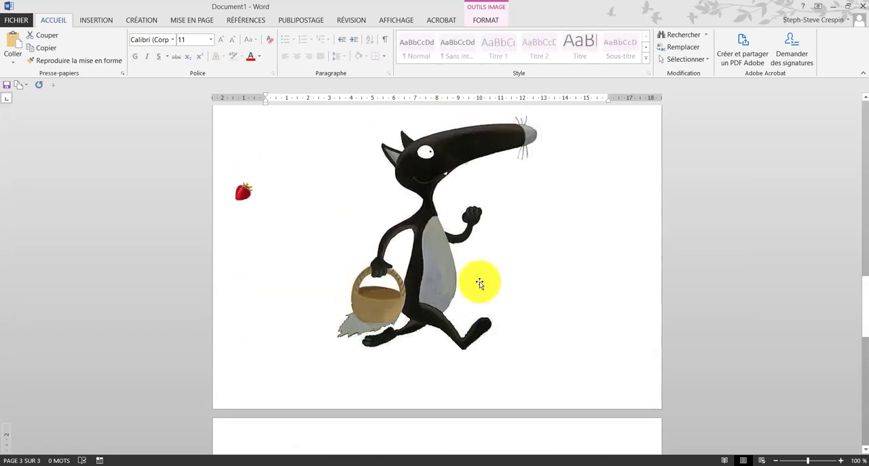
pyautogui.scroll(8, 480, 283)
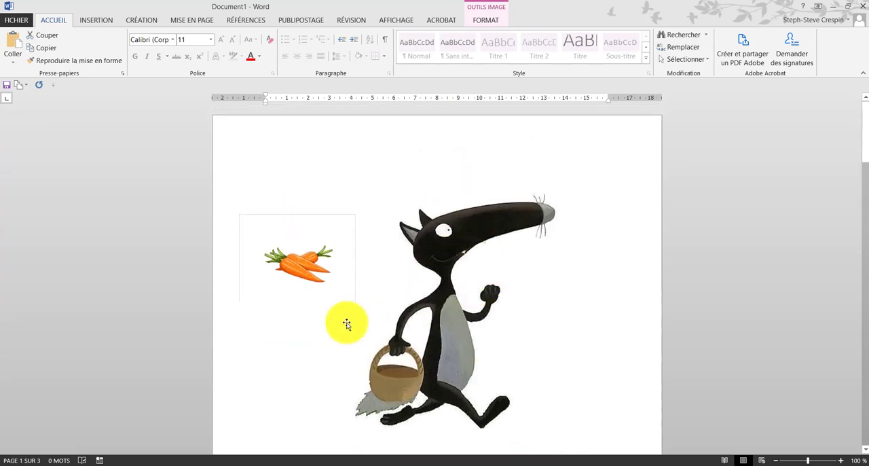
pyautogui.scroll(-2, 322, 266)
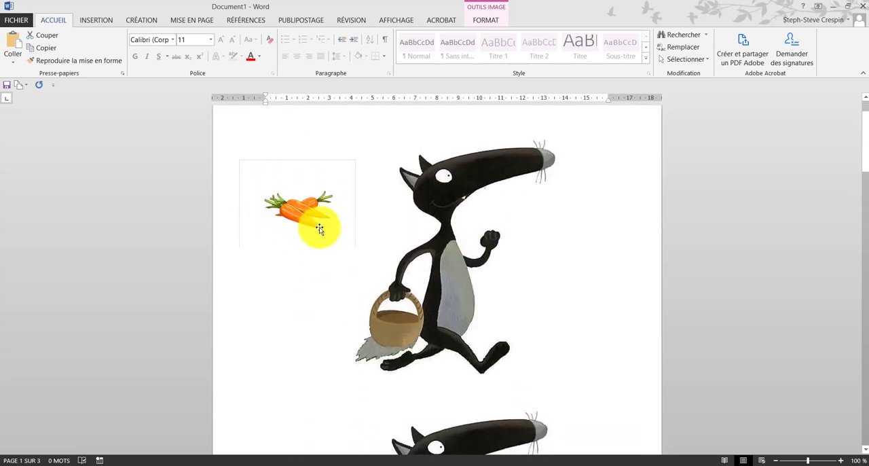
pyautogui.scroll(-8, 320, 226)
pyautogui.scroll(-7, 308, 271)
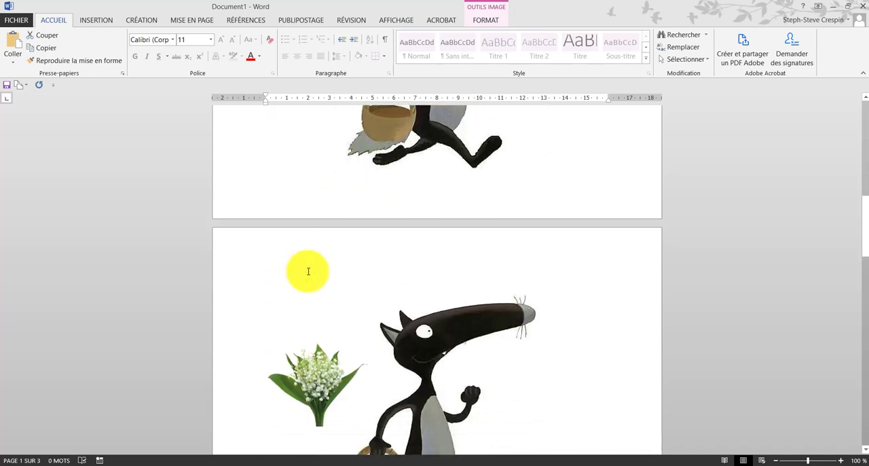
pyautogui.scroll(-5, 313, 324)
pyautogui.scroll(-3, 314, 323)
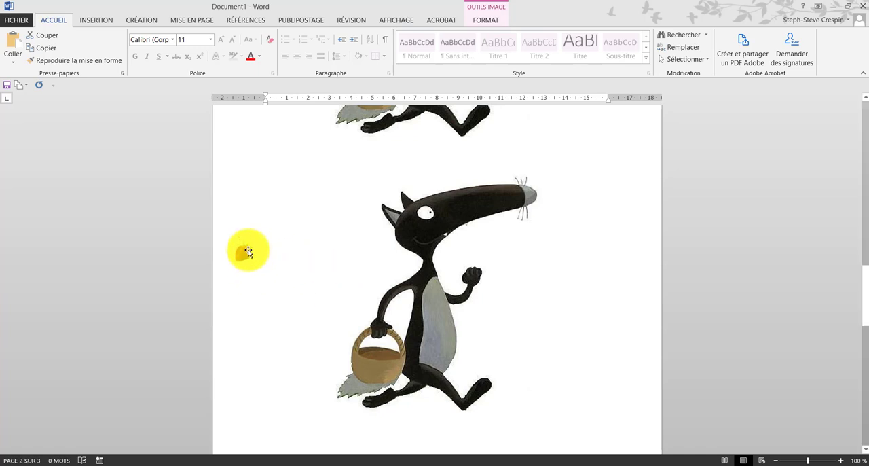
pyautogui.moveTo(242, 252); pyautogui.dragTo(473, 203)
pyautogui.moveTo(394, 332); pyautogui.dragTo(325, 260)
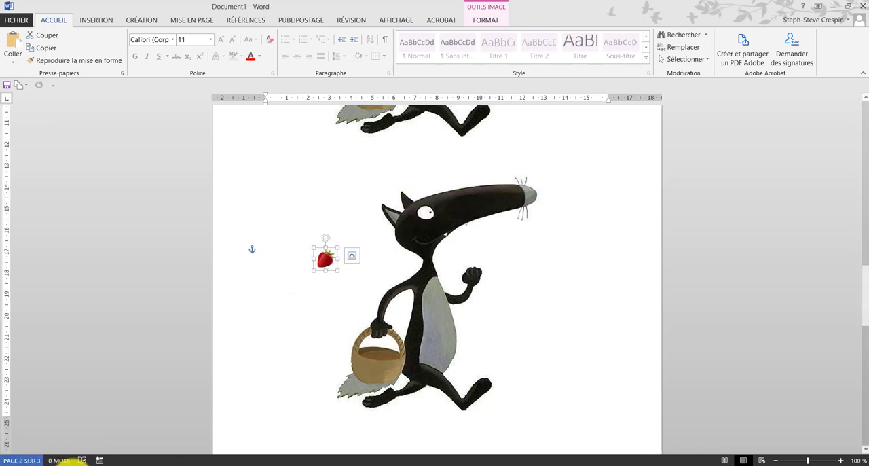
# Step: Copy the picture of piled strawberries from the 'fraises fond transparent' image results
pyautogui.click(69, 464)
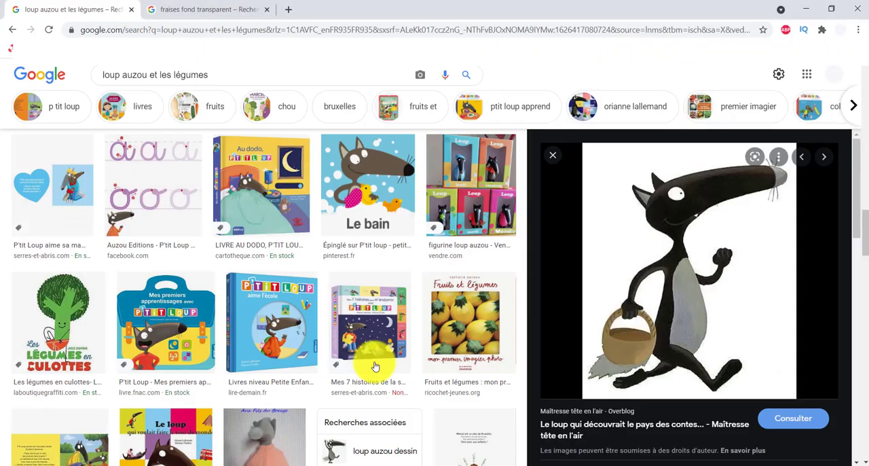
pyautogui.click(178, 13)
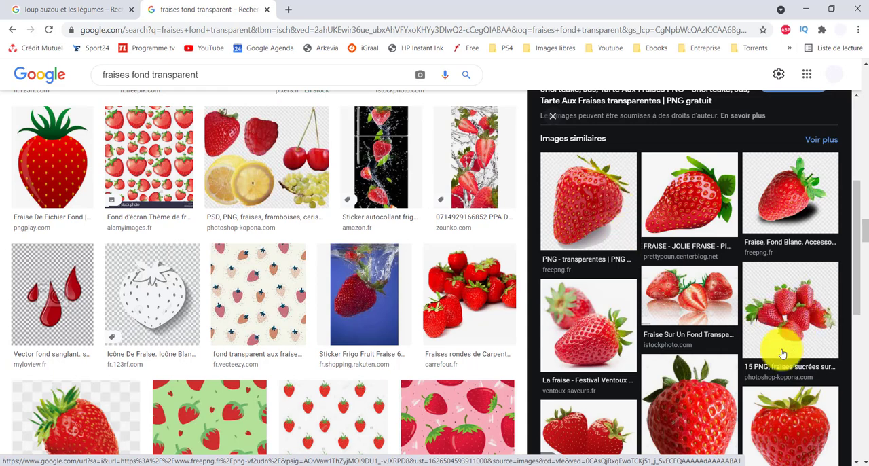
pyautogui.click(791, 328)
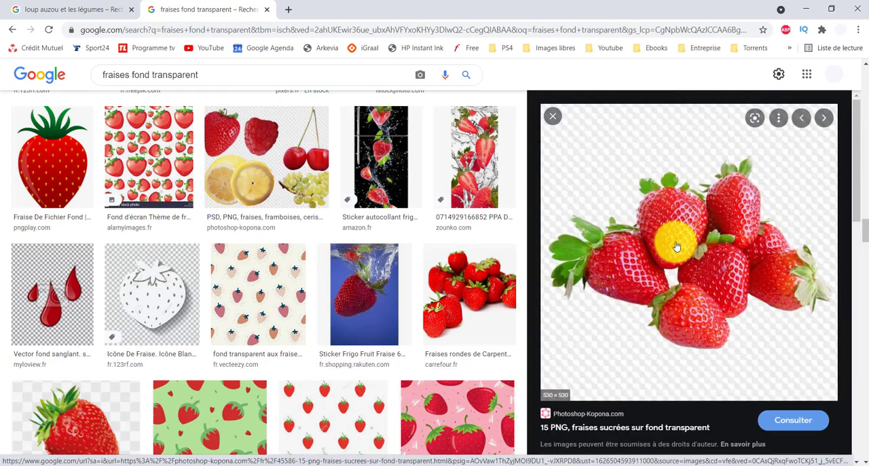
pyautogui.rightClick(675, 246)
pyautogui.click(699, 391)
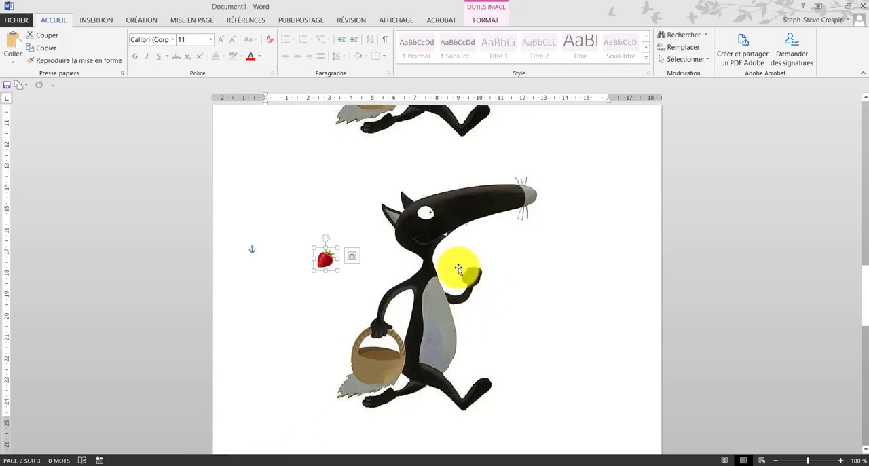
# Step: Try pasting the copied strawberries picture at the lower wolf on page 2, and delete the pasted picture
pyautogui.click(460, 255)
pyautogui.rightClick(464, 255)
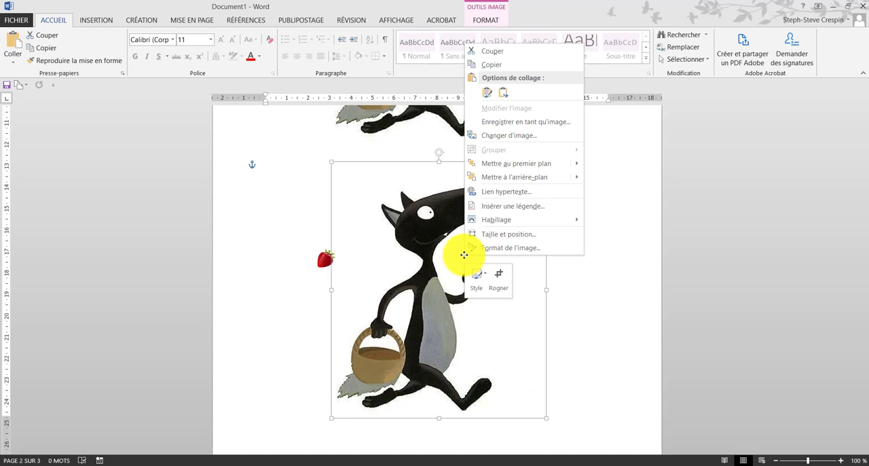
pyautogui.click(486, 93)
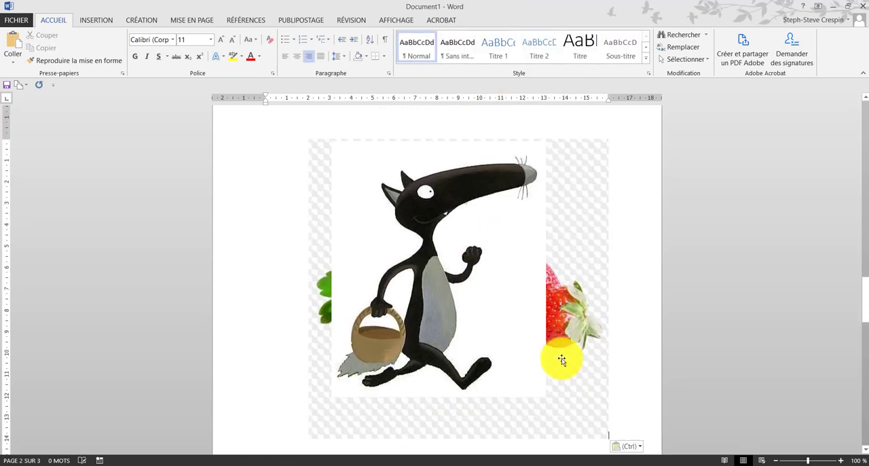
pyautogui.click(579, 192)
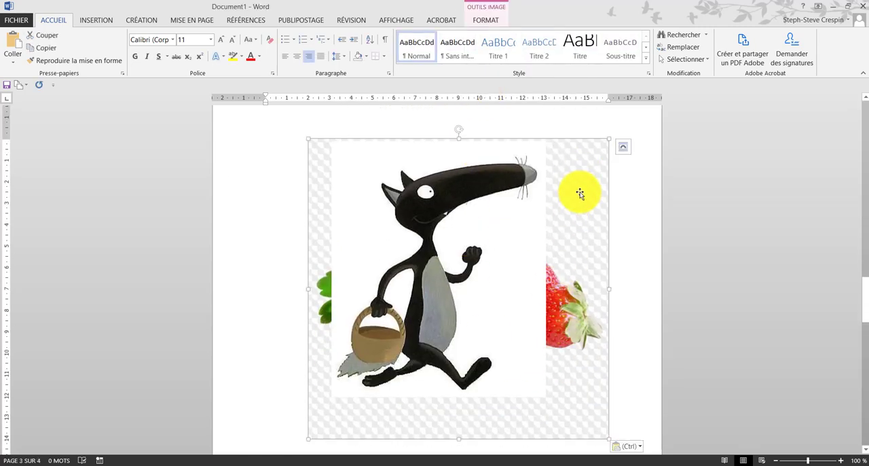
pyautogui.press('Delete')
# Step: Shift the lily of the valley picture on page 2 slightly away from the wolf
pyautogui.scroll(4, 433, 242)
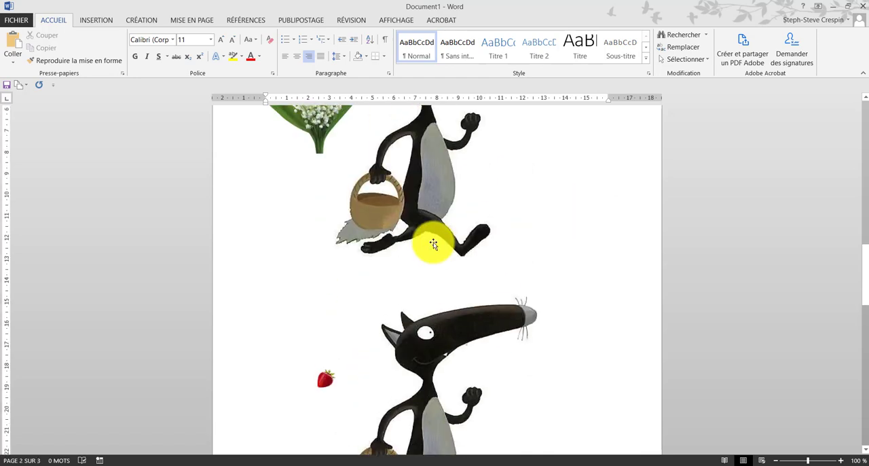
pyautogui.scroll(-3, 319, 262)
pyautogui.scroll(5, 316, 272)
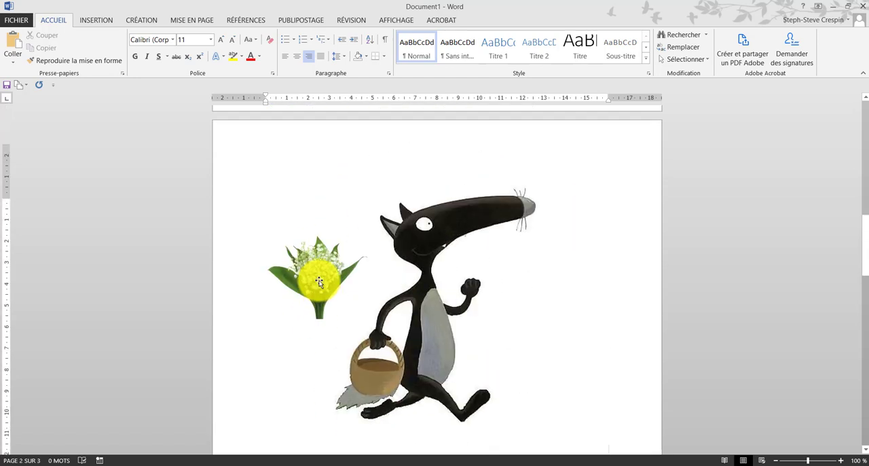
pyautogui.scroll(1, 319, 282)
pyautogui.moveTo(325, 302); pyautogui.dragTo(305, 302)
# Step: Move the carrots picture on page 1 onto the basket of the upper wolf
pyautogui.scroll(4, 309, 302)
pyautogui.scroll(6, 309, 302)
pyautogui.scroll(3, 305, 302)
pyautogui.scroll(4, 280, 176)
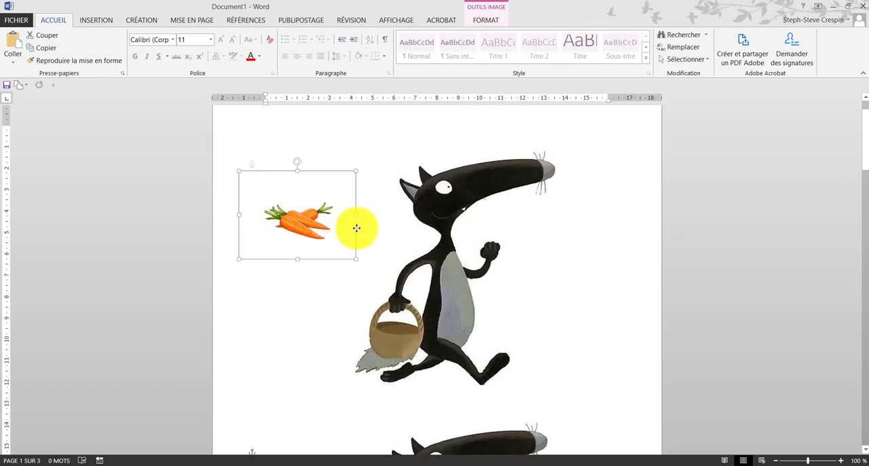
pyautogui.moveTo(349, 227); pyautogui.dragTo(310, 211)
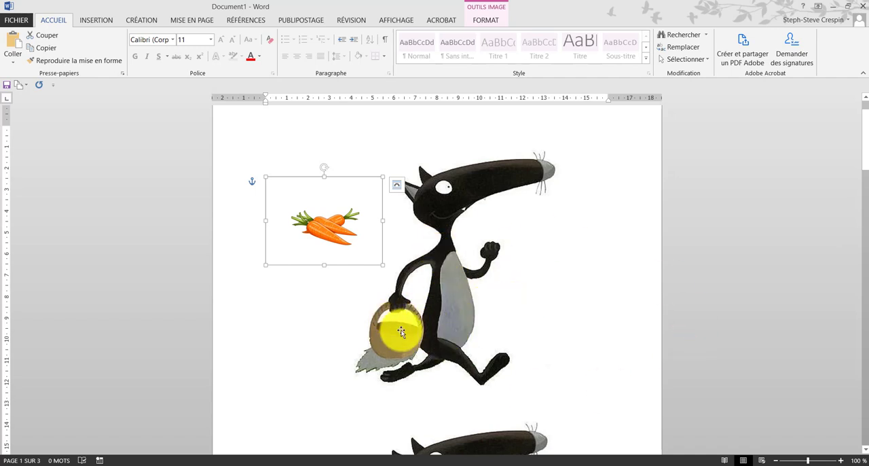
pyautogui.moveTo(338, 229); pyautogui.dragTo(386, 330)
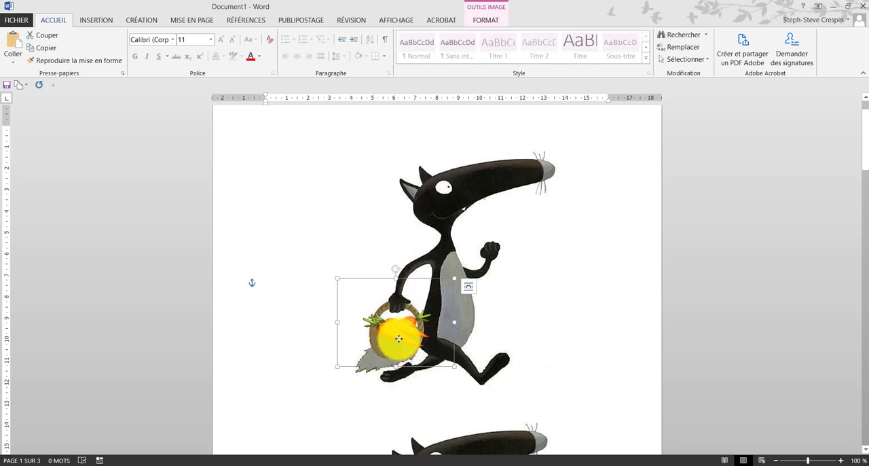
pyautogui.moveTo(398, 338)
pyautogui.mouseDown()
pyautogui.moveTo(338, 253)
pyautogui.moveTo(387, 333)
pyautogui.moveTo(398, 333)
pyautogui.moveTo(393, 326)
pyautogui.mouseUp()
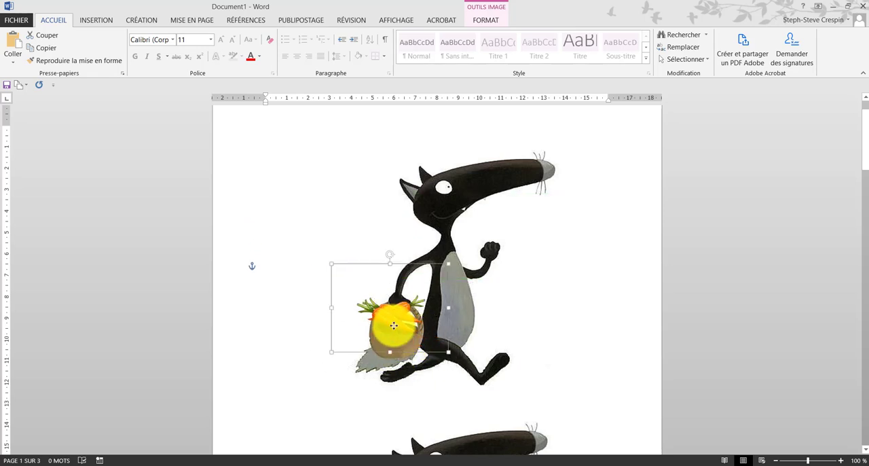
# Step: Crop the bottom of the carrots picture so that the carrots end at the inside of the basket
pyautogui.rightClick(399, 328)
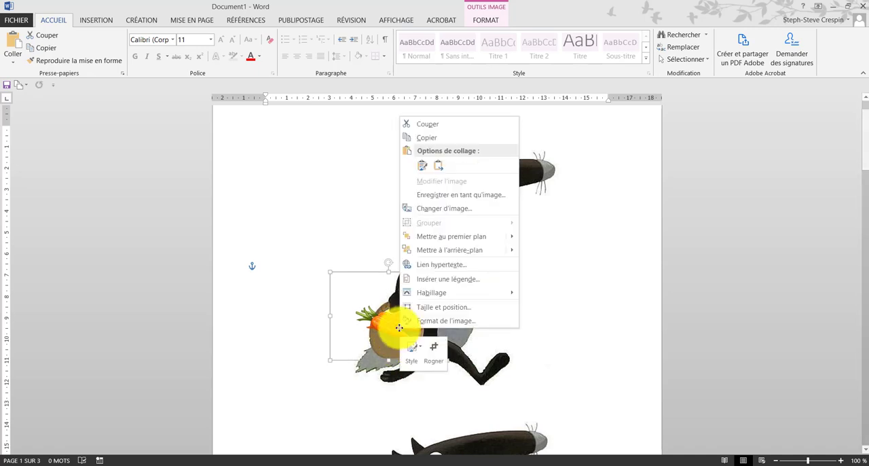
pyautogui.click(433, 353)
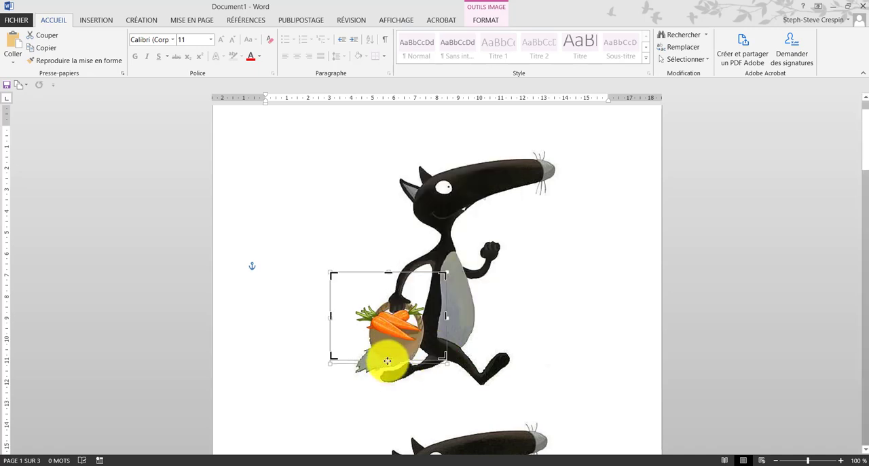
pyautogui.moveTo(388, 358); pyautogui.dragTo(392, 322)
pyautogui.click(468, 359)
pyautogui.click(389, 322)
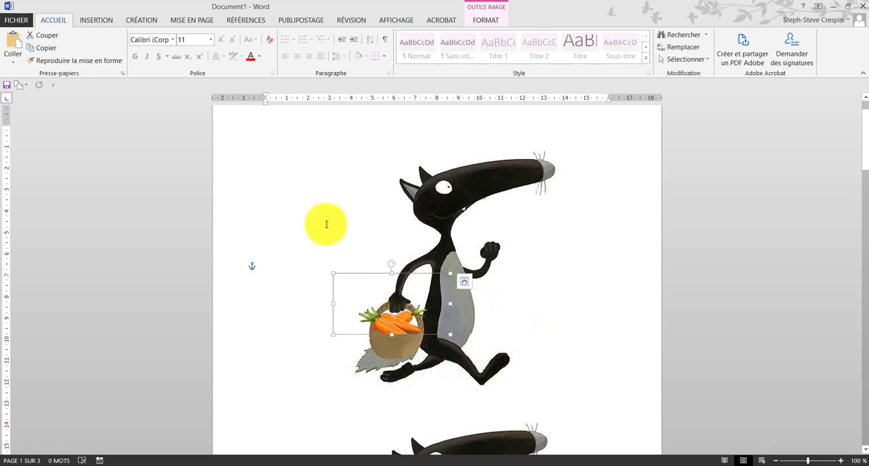
# Step: Shrink the cropped carrots picture proportionally and position it within the basket's opening
pyautogui.click(292, 200)
pyautogui.click(392, 324)
pyautogui.moveTo(392, 324); pyautogui.dragTo(392, 321)
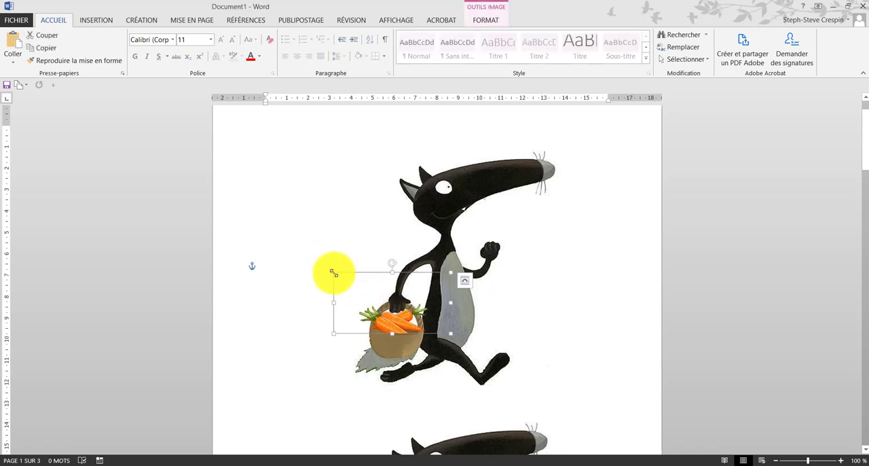
pyautogui.moveTo(333, 272); pyautogui.dragTo(367, 289)
pyautogui.moveTo(411, 328); pyautogui.dragTo(389, 326)
pyautogui.click(319, 252)
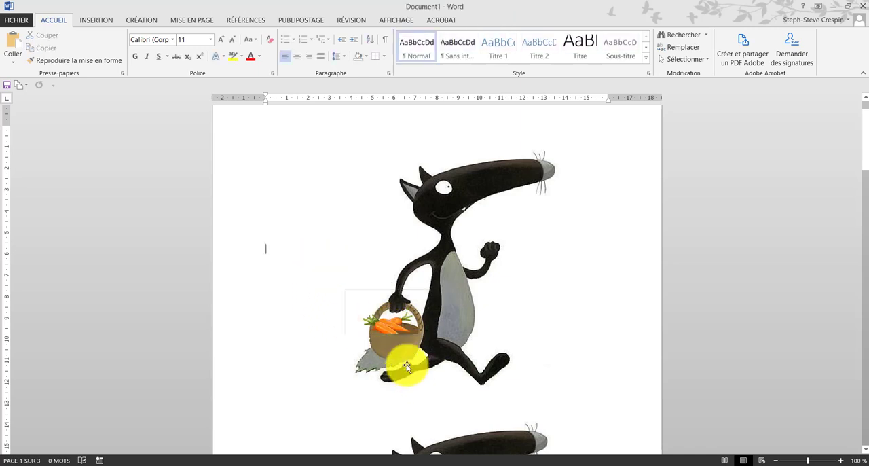
# Step: Duplicate the small carrots picture and place the copy beside the original in the basket
pyautogui.click(385, 326)
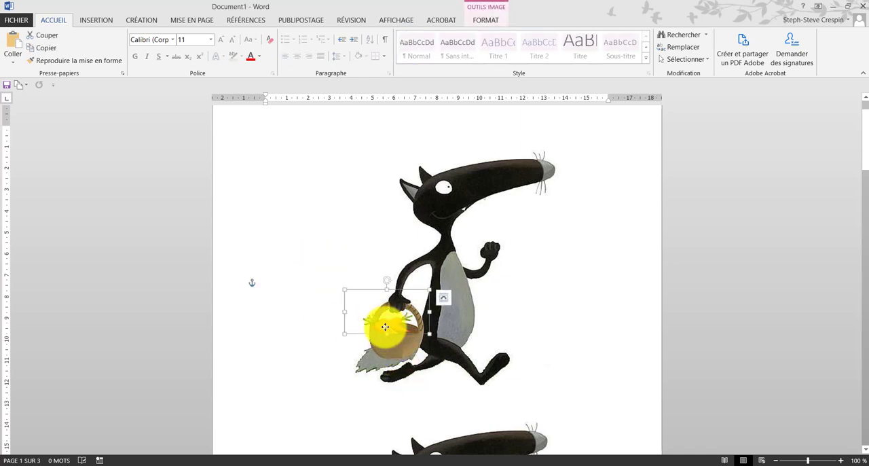
pyautogui.hotkey('ctrl', 'v')
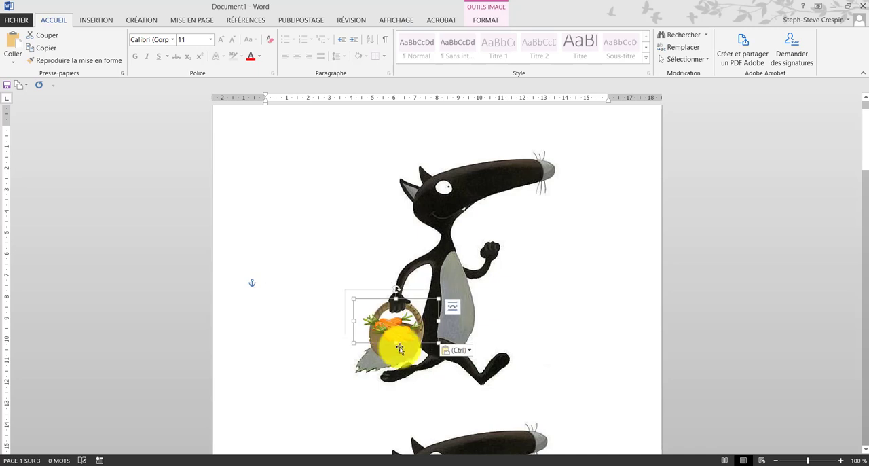
pyautogui.moveTo(435, 335); pyautogui.dragTo(402, 323)
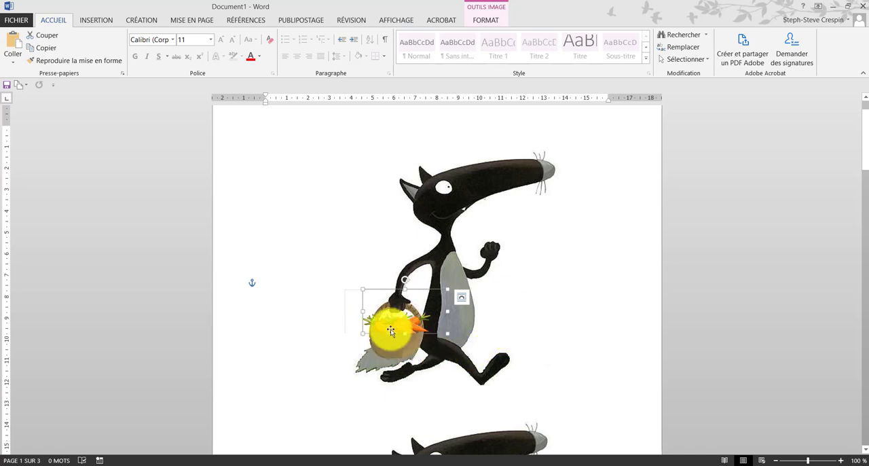
# Step: Fine-tune the positions of the two carrots pictures side by side in the upper wolf's basket on page 1
pyautogui.click(523, 330)
pyautogui.click(402, 325)
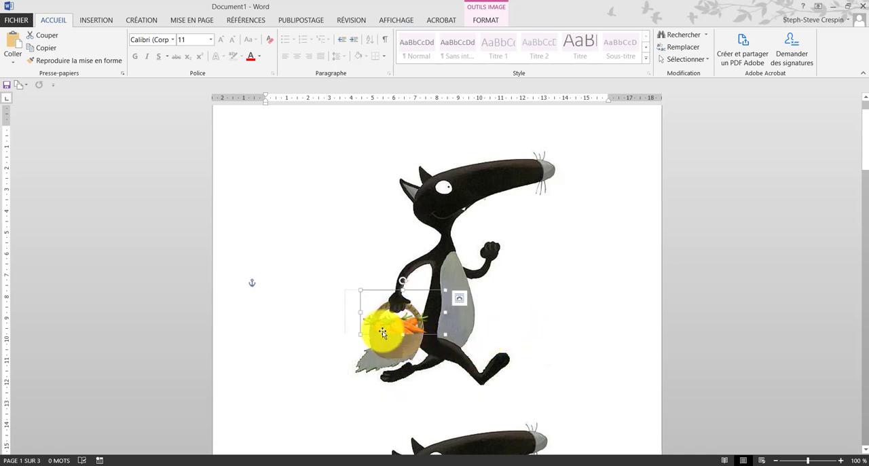
pyautogui.moveTo(382, 330); pyautogui.dragTo(378, 328)
pyautogui.moveTo(441, 328); pyautogui.dragTo(405, 325)
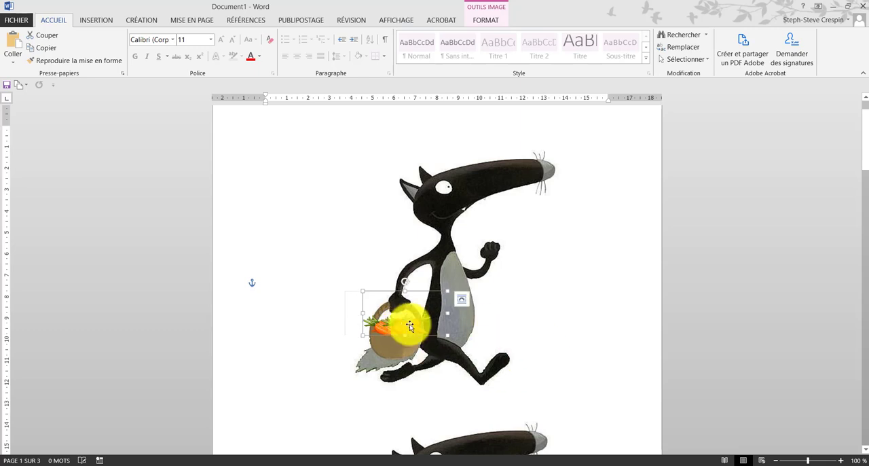
pyautogui.click(437, 359)
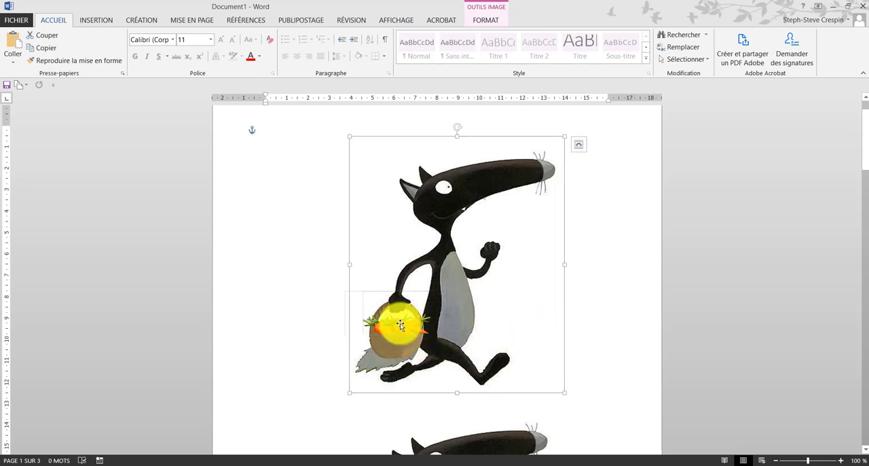
# Step: Crop the outer side of the carrots picture nearest the upper wolf's body so that no carrots extend past the basket
pyautogui.click(405, 331)
pyautogui.rightClick(418, 323)
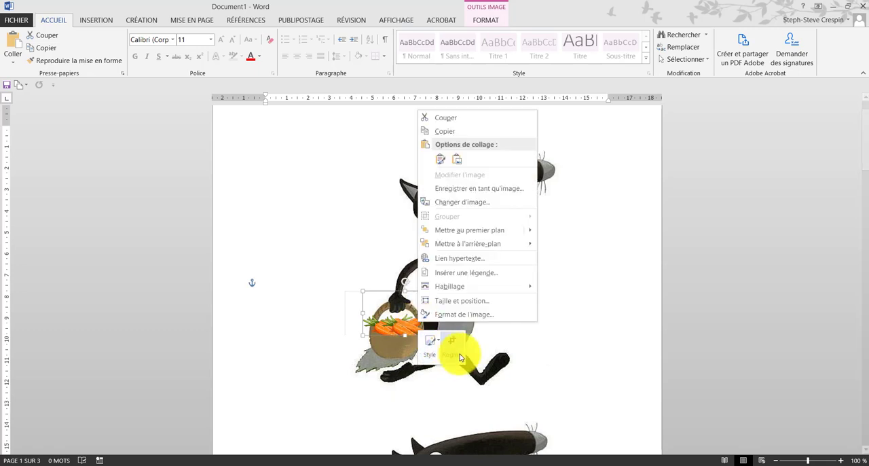
pyautogui.click(527, 348)
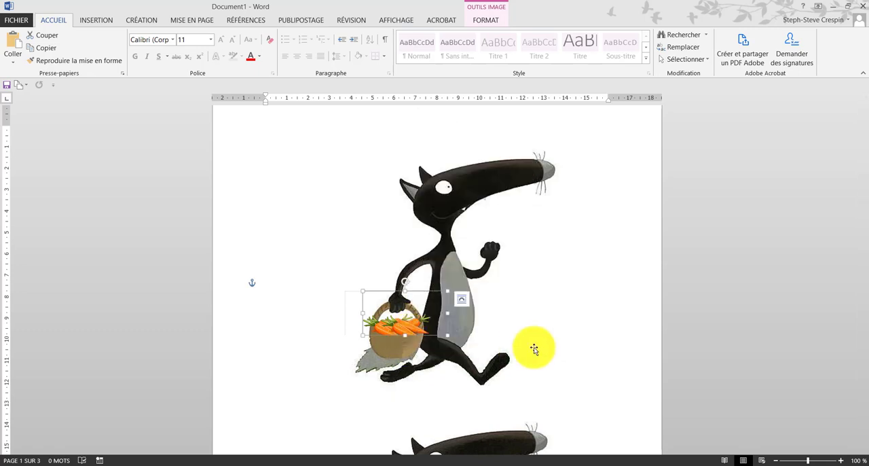
pyautogui.rightClick(420, 328)
pyautogui.click(452, 349)
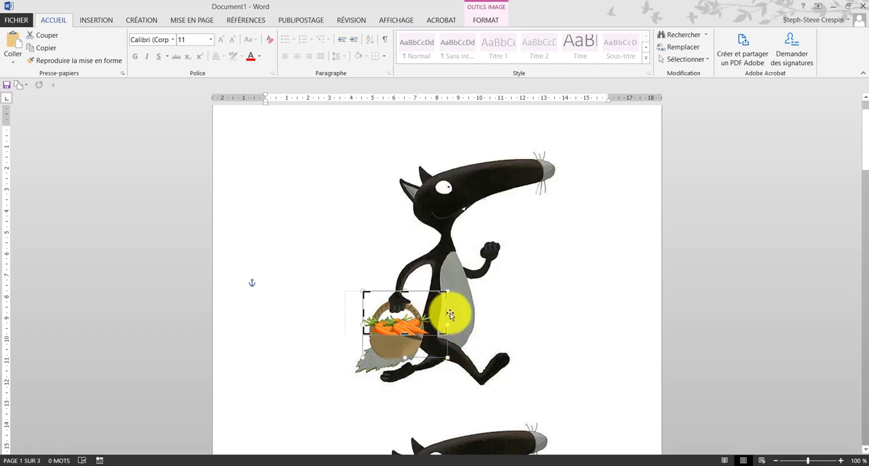
pyautogui.moveTo(445, 312); pyautogui.dragTo(415, 314)
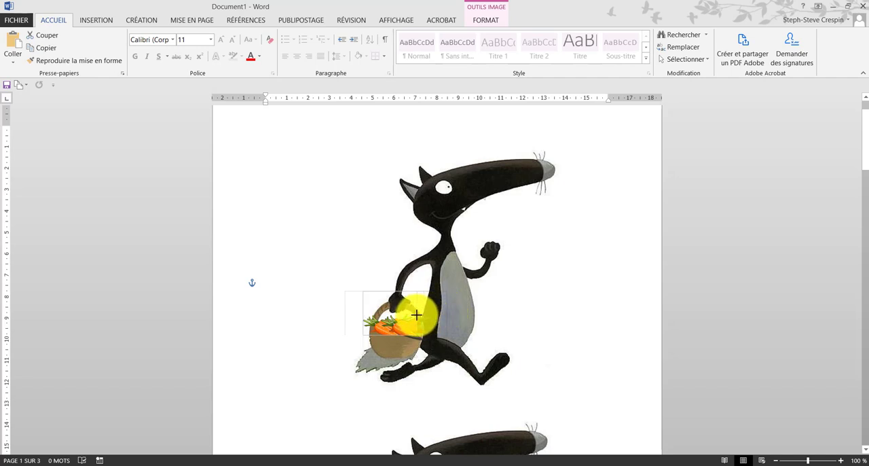
pyautogui.click(541, 316)
# Step: Nudge the cropped carrots picture so that it lines up with the other carrots inside the basket
pyautogui.click(411, 326)
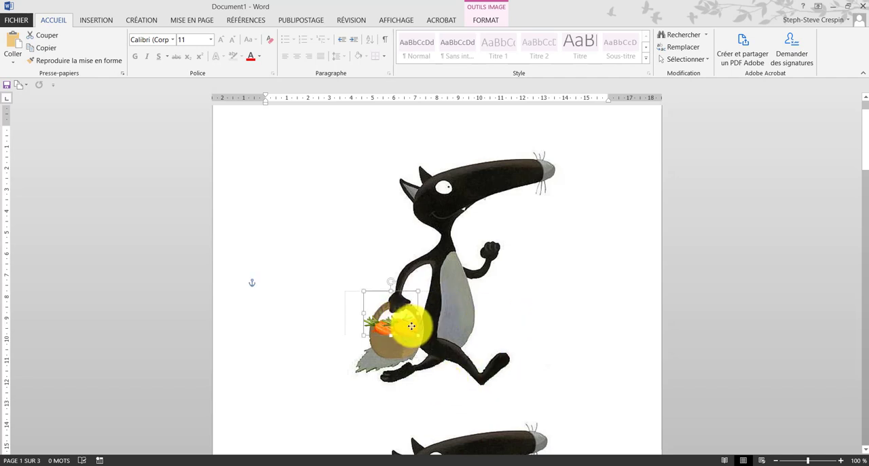
pyautogui.click(529, 320)
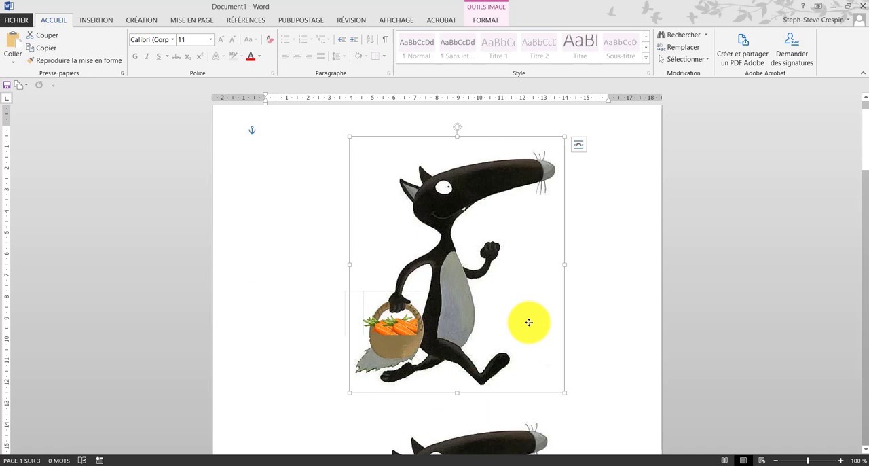
pyautogui.click(407, 327)
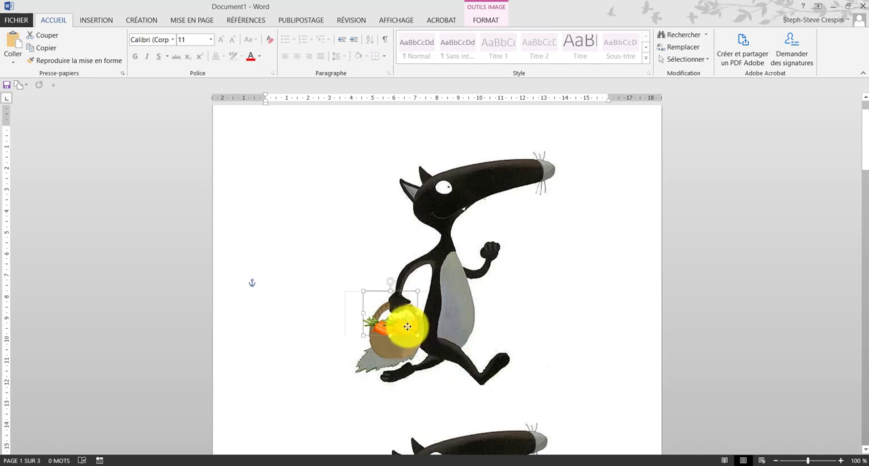
pyautogui.click(539, 315)
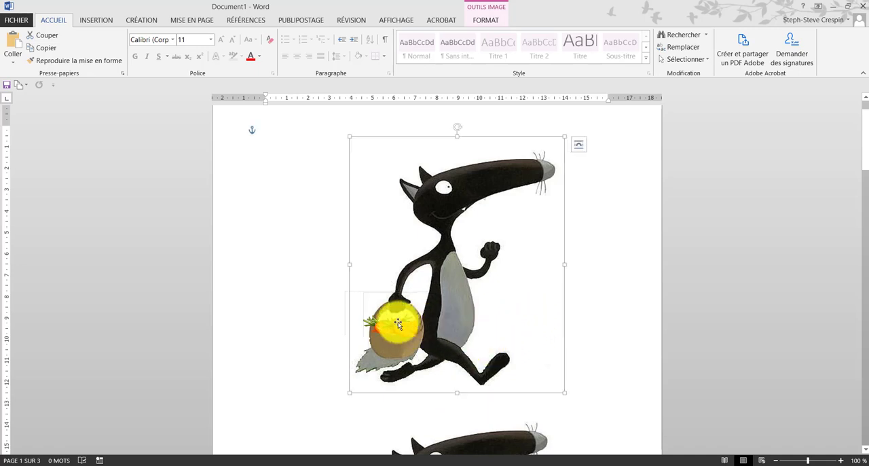
pyautogui.click(400, 327)
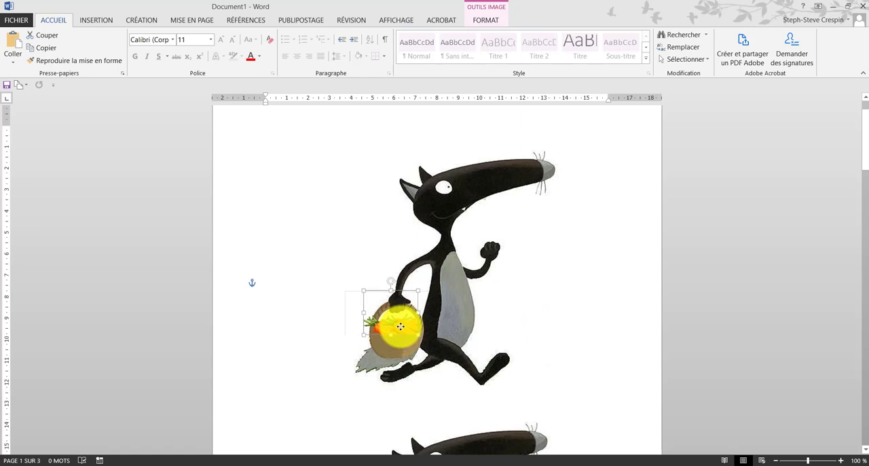
pyautogui.click(556, 324)
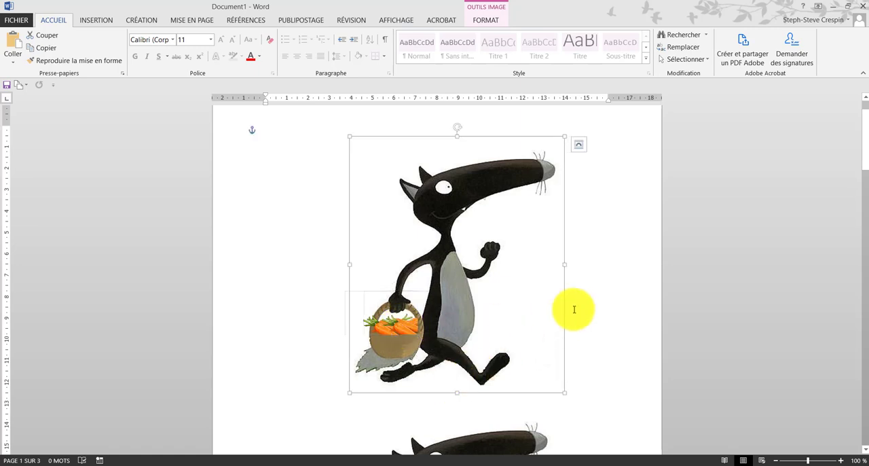
# Step: Shrink the green salad leaves picture proportionally and place it in the basket of the lower wolf on page 1
pyautogui.scroll(-3, 574, 309)
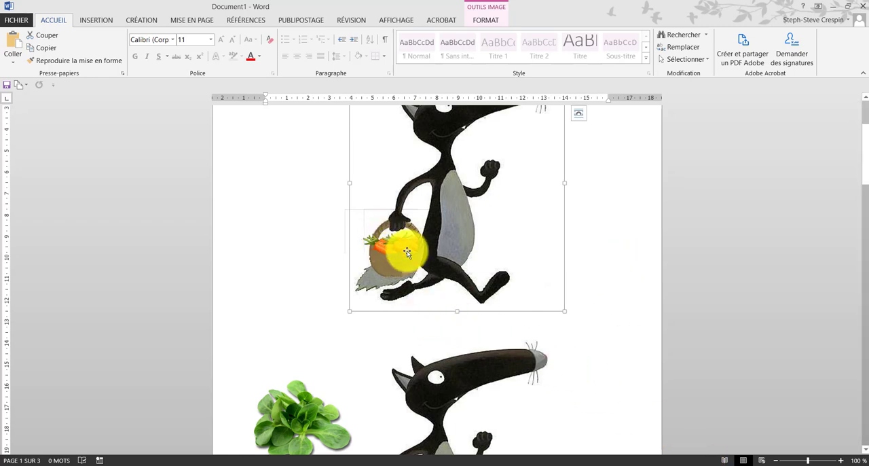
pyautogui.scroll(-10, 404, 243)
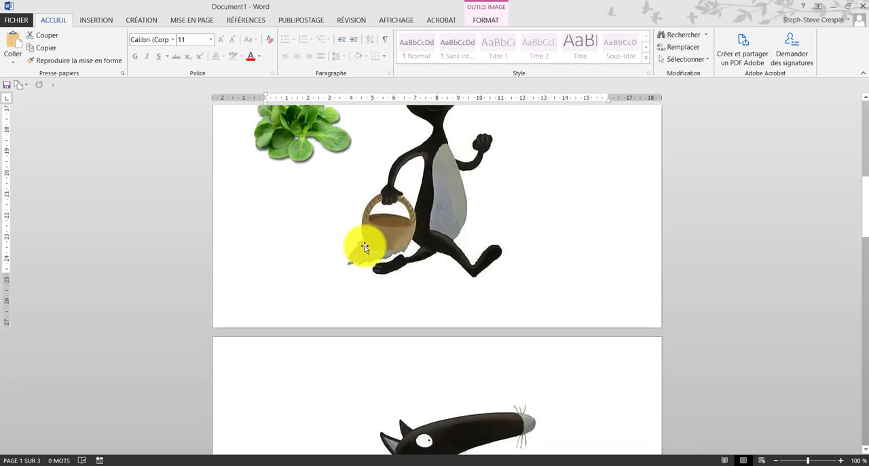
pyautogui.scroll(3, 359, 246)
pyautogui.moveTo(298, 199); pyautogui.dragTo(296, 249)
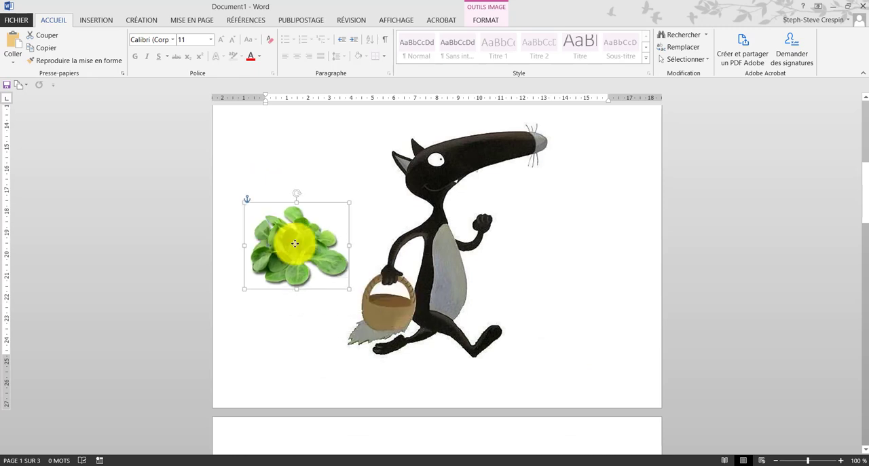
pyautogui.moveTo(243, 202); pyautogui.dragTo(389, 299)
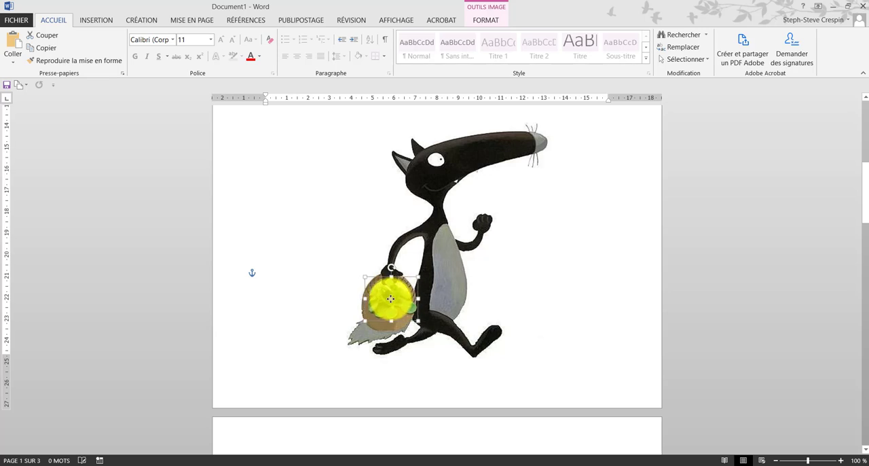
pyautogui.click(325, 262)
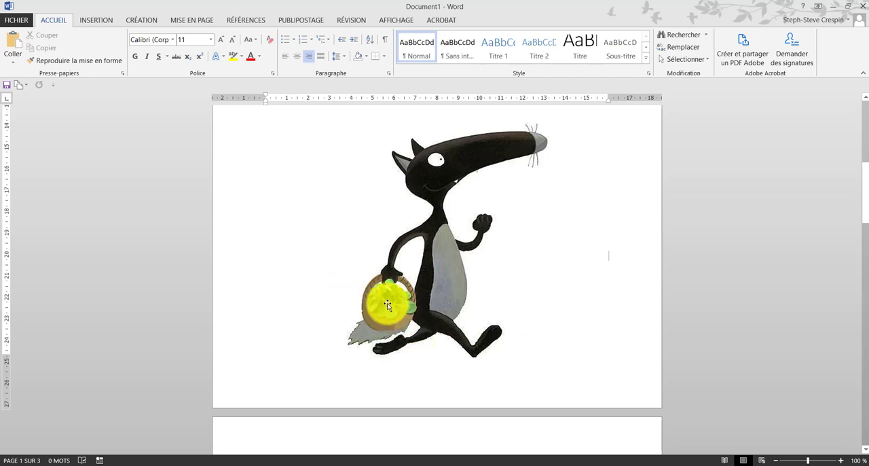
# Step: Shrink the lily of the valley picture proportionally and move it onto the basket of the upper wolf on page 2
pyautogui.scroll(-2, 387, 303)
pyautogui.scroll(-10, 387, 305)
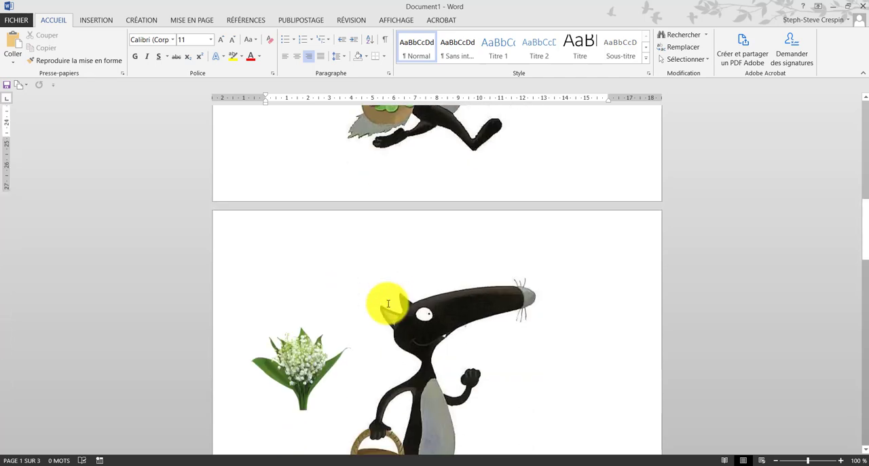
pyautogui.scroll(-1, 387, 302)
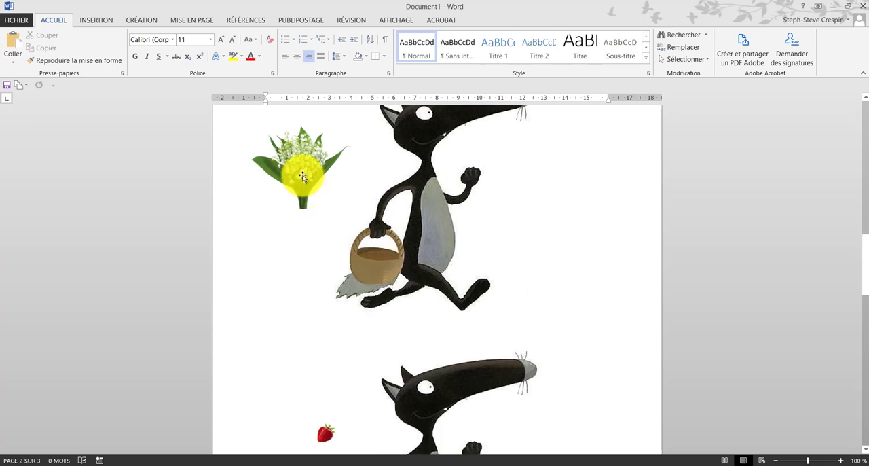
pyautogui.moveTo(297, 165); pyautogui.dragTo(296, 209)
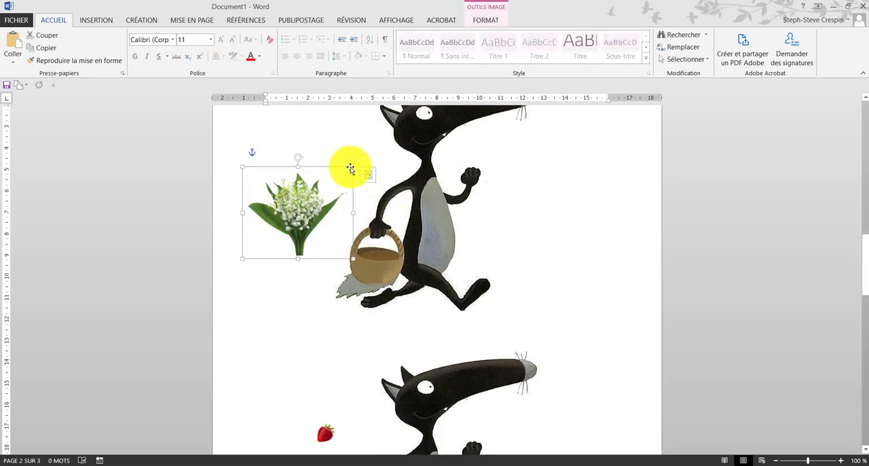
pyautogui.moveTo(348, 168); pyautogui.dragTo(301, 196)
pyautogui.moveTo(285, 225); pyautogui.dragTo(381, 243)
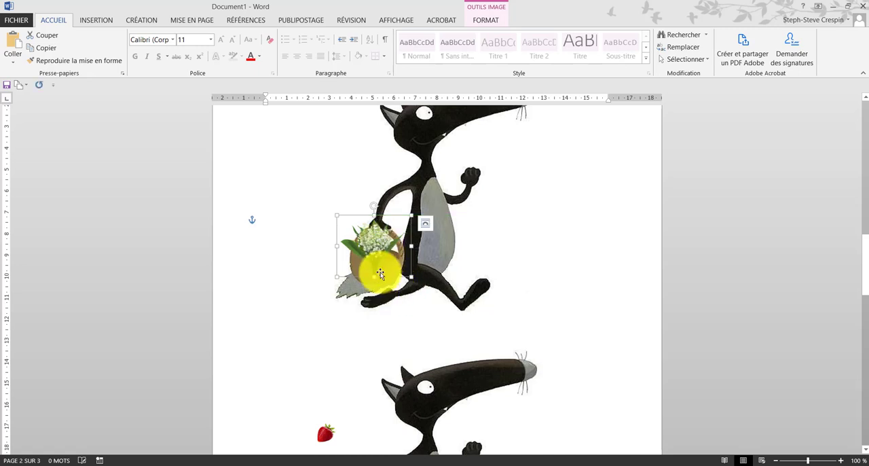
# Step: Crop the stems off the bottom of the lily of the valley picture so that it ends inside the basket
pyautogui.rightClick(390, 268)
pyautogui.click(421, 295)
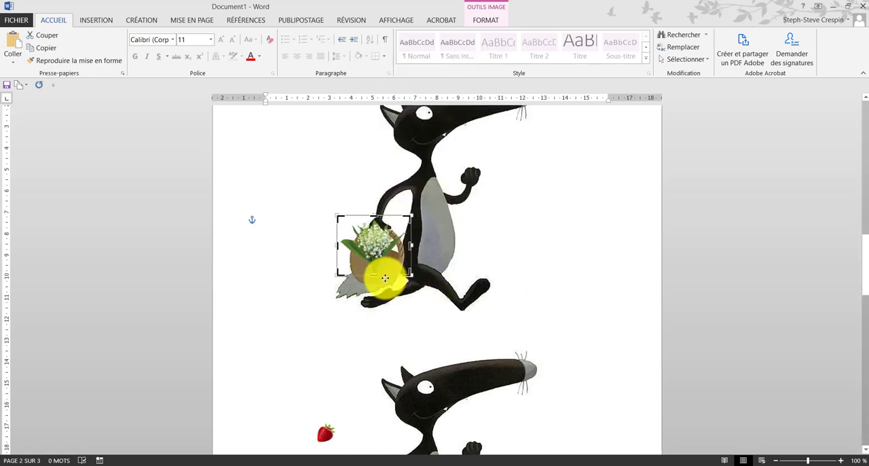
pyautogui.moveTo(371, 276); pyautogui.dragTo(367, 259)
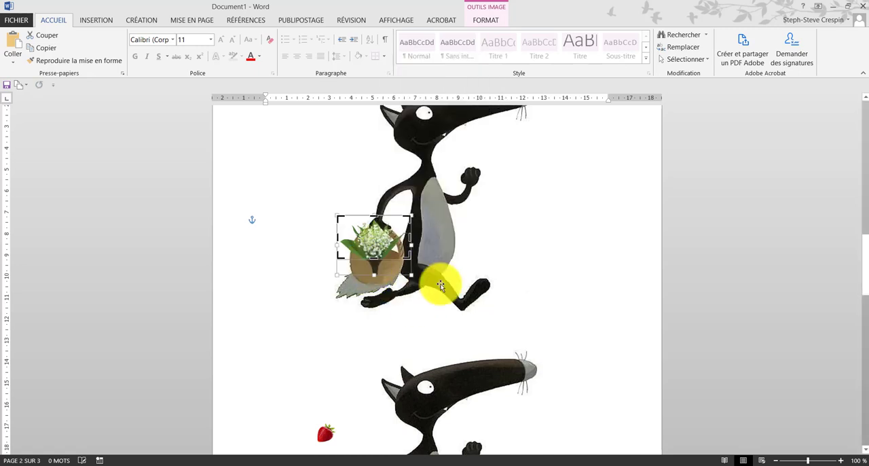
pyautogui.click(530, 296)
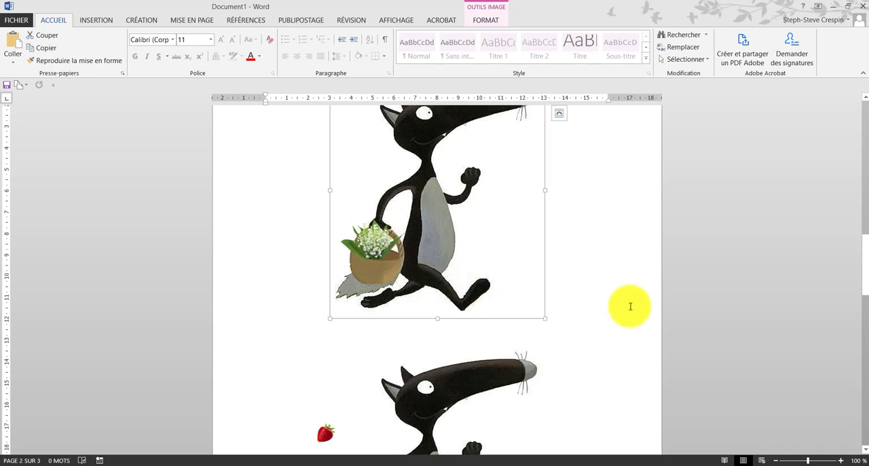
# Step: Duplicate the cropped lily of the valley, shrink the copy and place it in the empty part of the basket
pyautogui.click(371, 245)
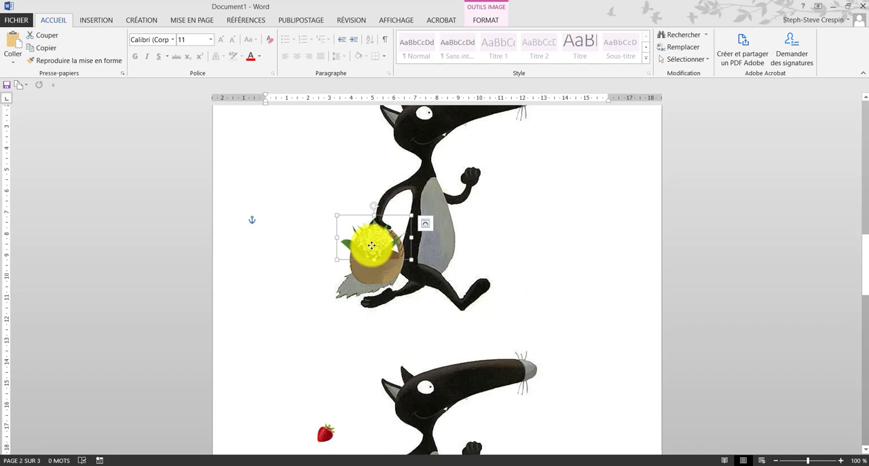
pyautogui.hotkey('ctrl', 'v')
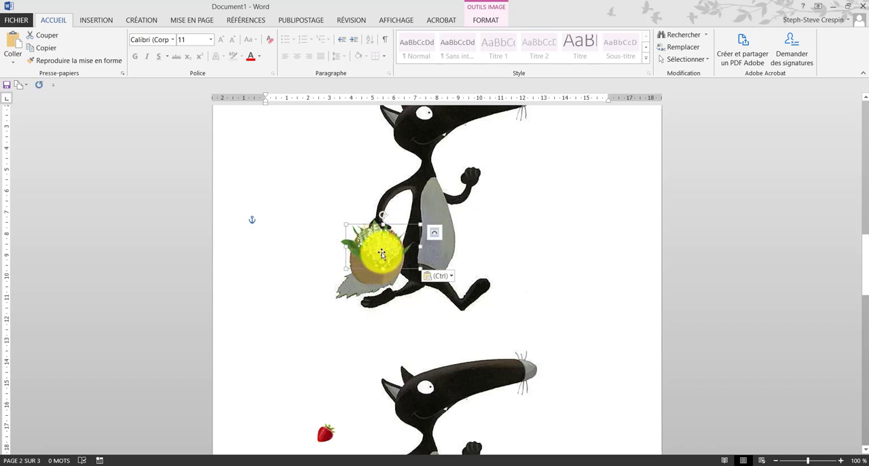
pyautogui.moveTo(343, 222); pyautogui.dragTo(408, 263)
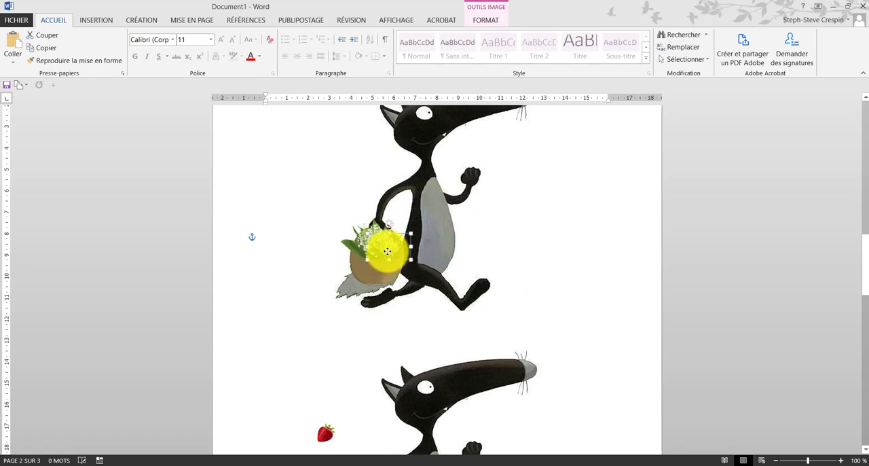
pyautogui.click(487, 285)
pyautogui.click(576, 268)
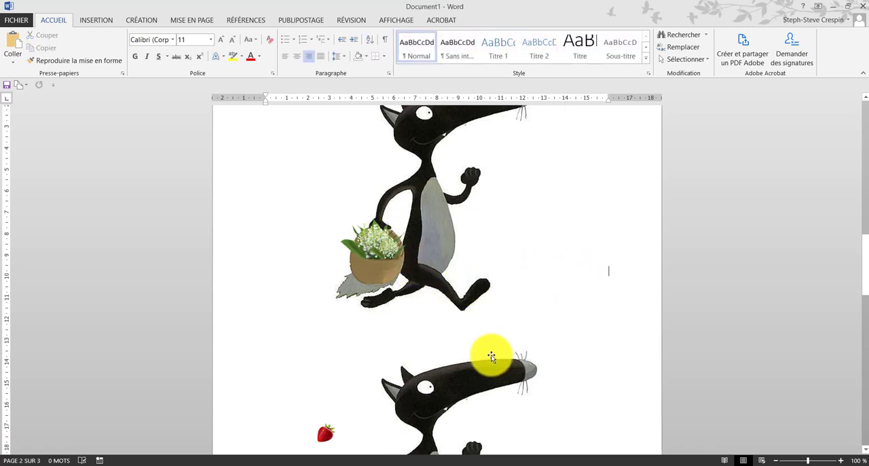
# Step: Duplicate the strawberry picture four times and arrange all five strawberries in the basket of the lower wolf on page 2
pyautogui.scroll(-5, 490, 351)
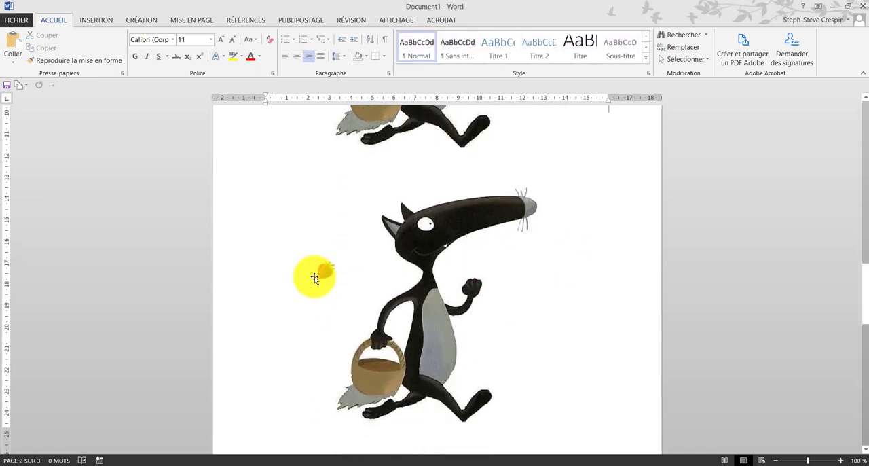
pyautogui.click(325, 270)
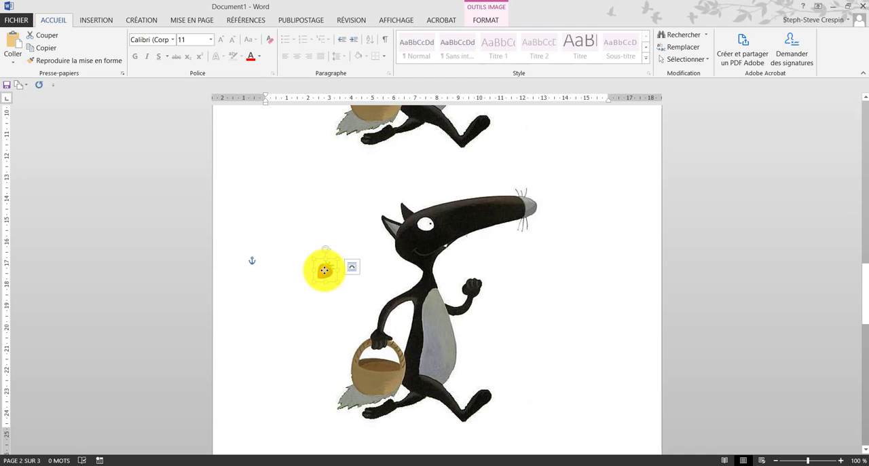
pyautogui.moveTo(325, 270); pyautogui.dragTo(392, 365)
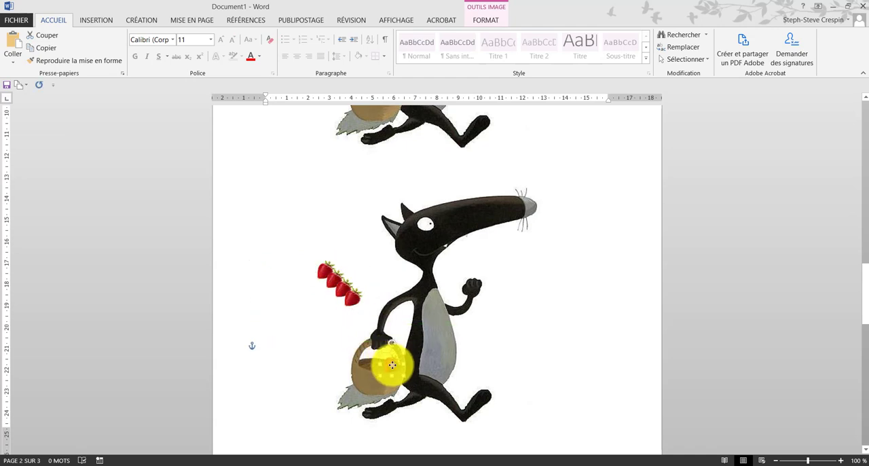
pyautogui.moveTo(352, 297); pyautogui.dragTo(383, 366)
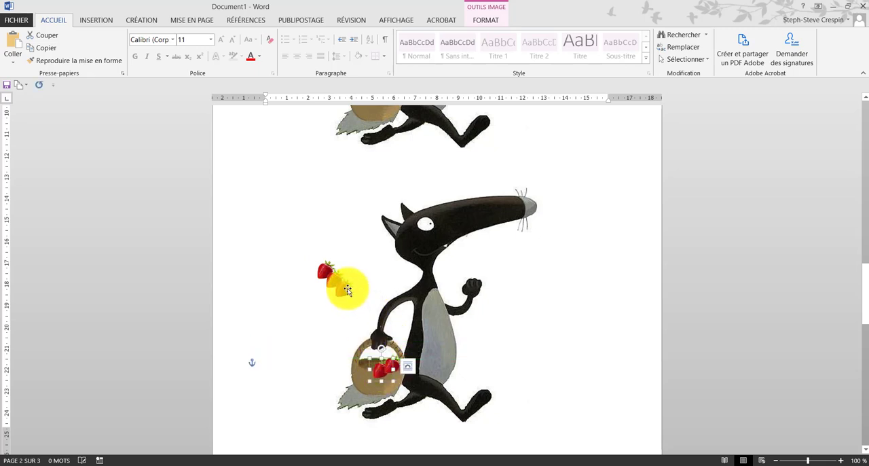
pyautogui.moveTo(346, 290); pyautogui.dragTo(383, 361)
pyautogui.moveTo(330, 277); pyautogui.dragTo(365, 363)
pyautogui.click(556, 376)
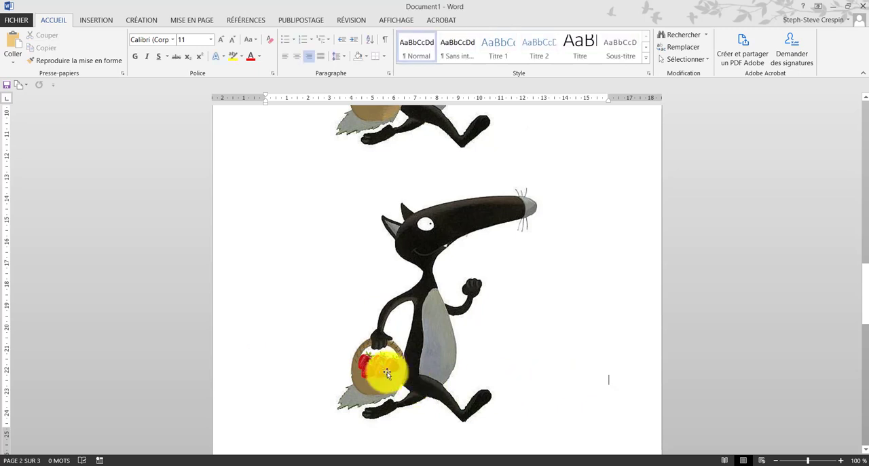
pyautogui.click(381, 371)
pyautogui.rightClick(381, 370)
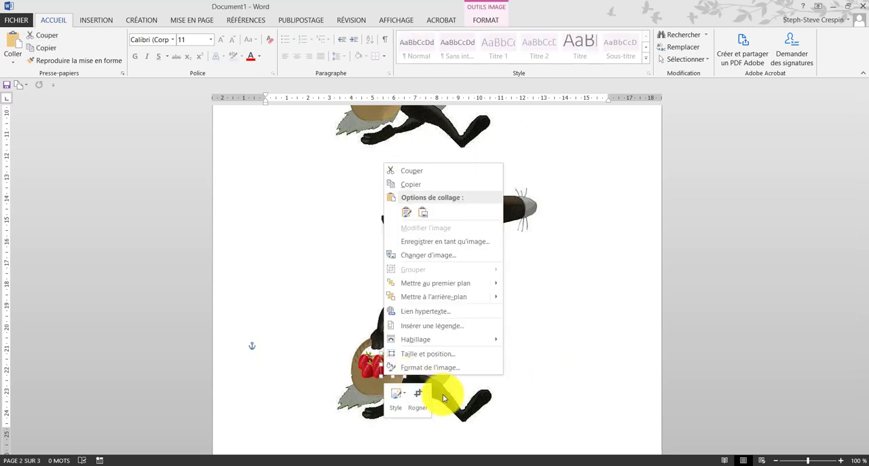
pyautogui.click(556, 383)
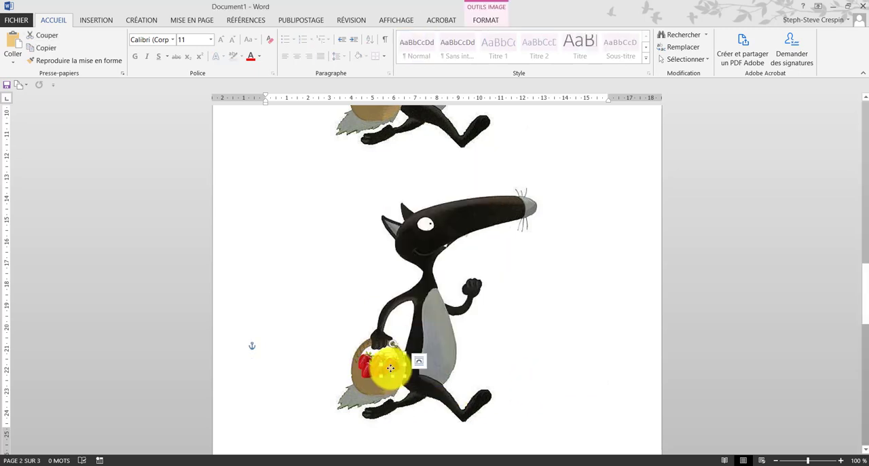
# Step: Crop the bottom off the right-hand strawberry so that it ends inside the lower wolf's basket on page 2
pyautogui.rightClick(390, 368)
pyautogui.click(431, 393)
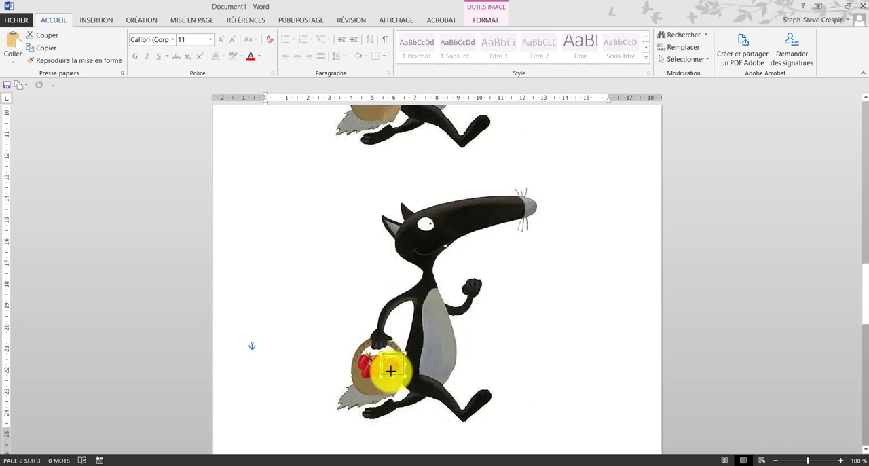
pyautogui.click(563, 365)
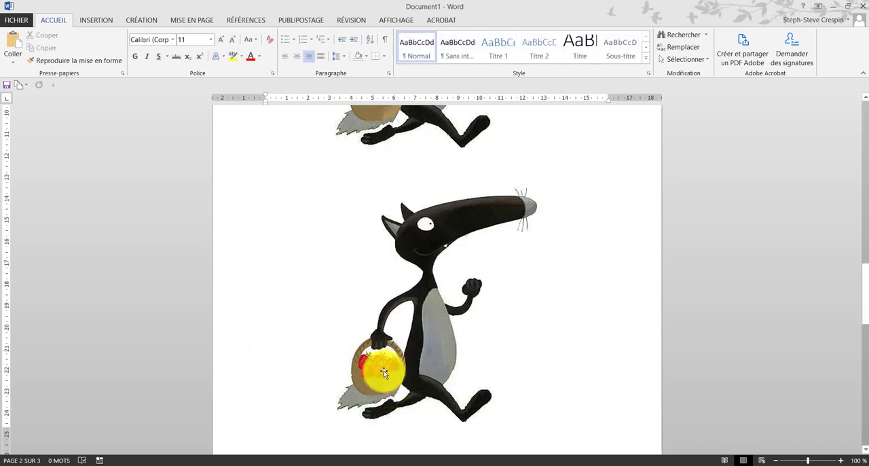
# Step: Move two overlapping strawberries out of the basket to the empty space beside the wolf
pyautogui.moveTo(381, 370); pyautogui.dragTo(343, 335)
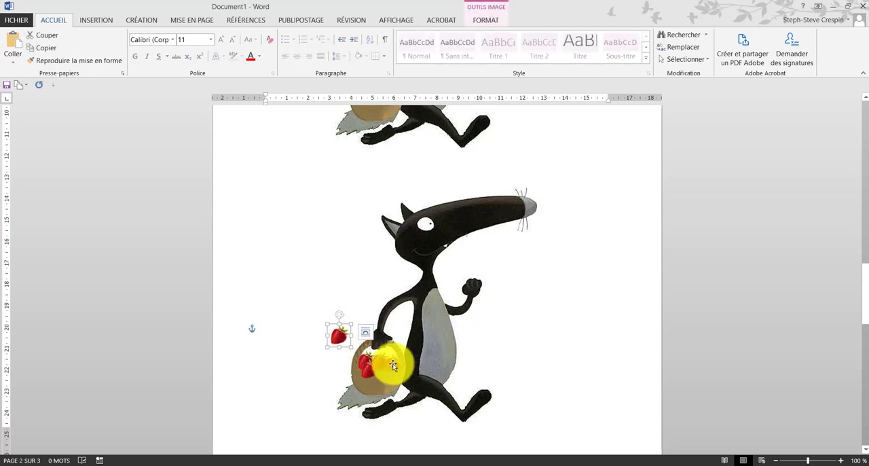
pyautogui.click(393, 365)
pyautogui.click(592, 352)
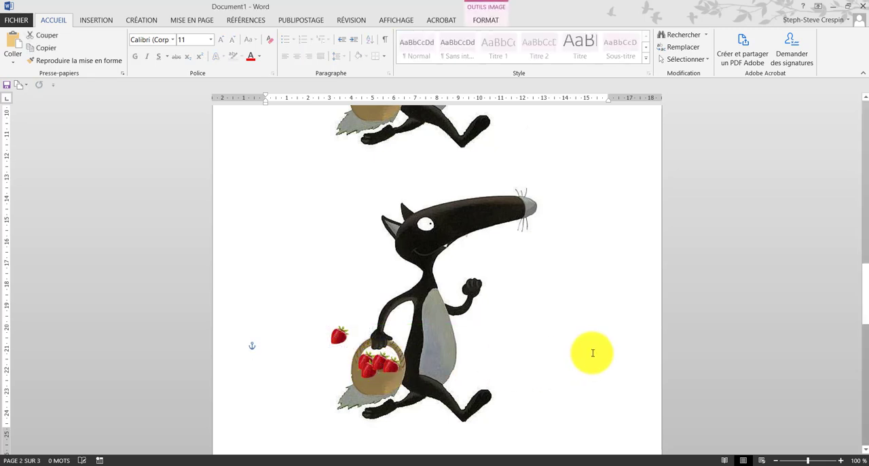
pyautogui.moveTo(371, 378); pyautogui.dragTo(309, 351)
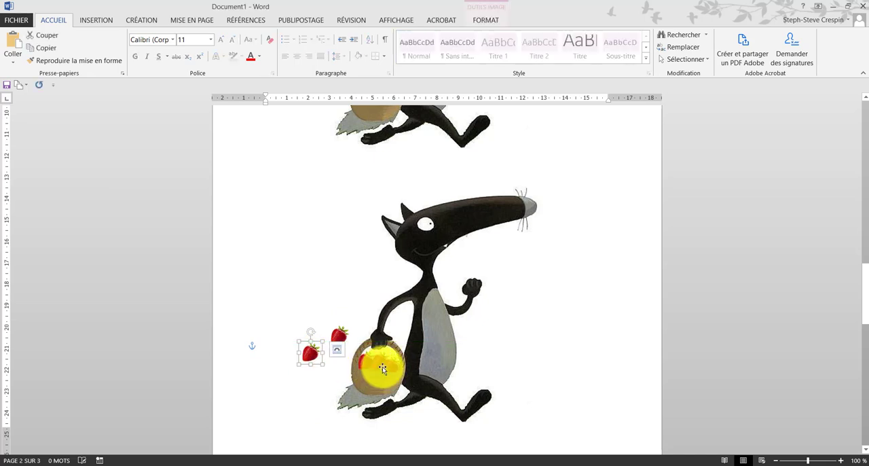
# Step: Shift the middle strawberry towards the right-hand one and crop the bottom off the strawberry at the left of the basket
pyautogui.click(380, 359)
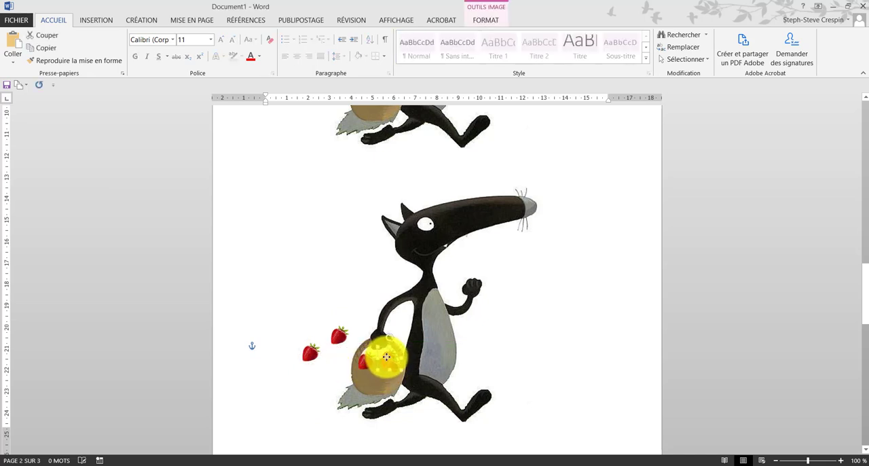
pyautogui.moveTo(388, 357); pyautogui.dragTo(369, 367)
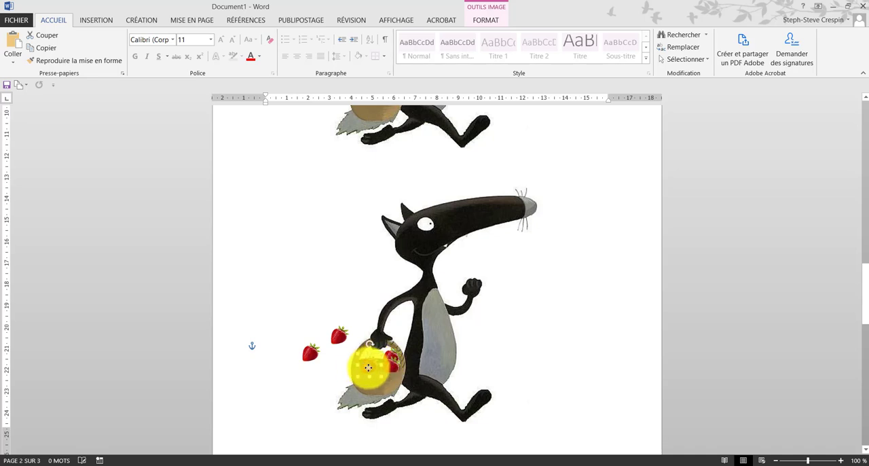
pyautogui.rightClick(370, 367)
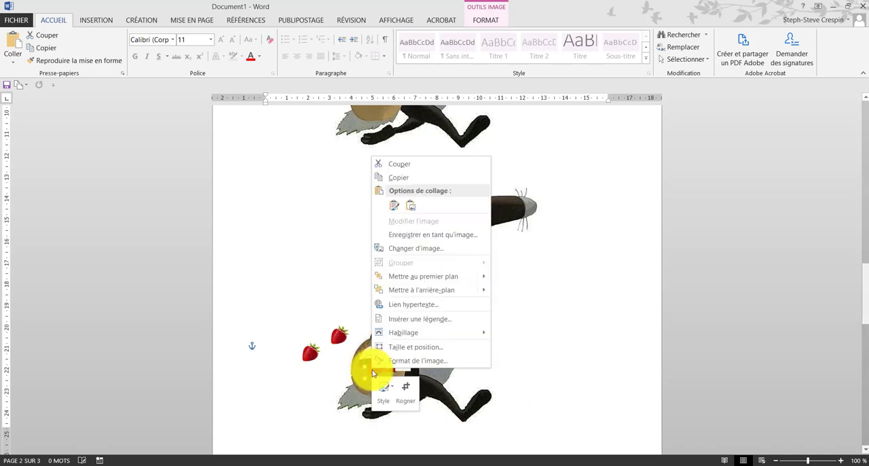
pyautogui.click(409, 390)
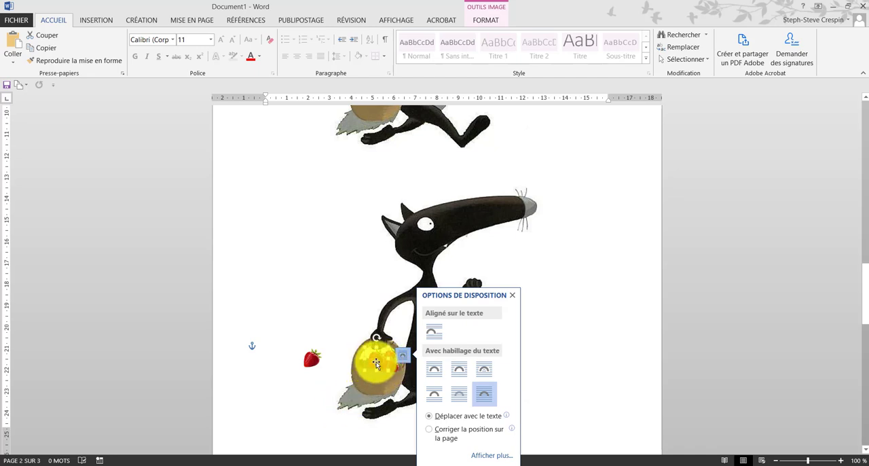
pyautogui.moveTo(376, 362)
pyautogui.mouseDown()
pyautogui.moveTo(318, 357)
pyautogui.moveTo(367, 363)
pyautogui.mouseUp()
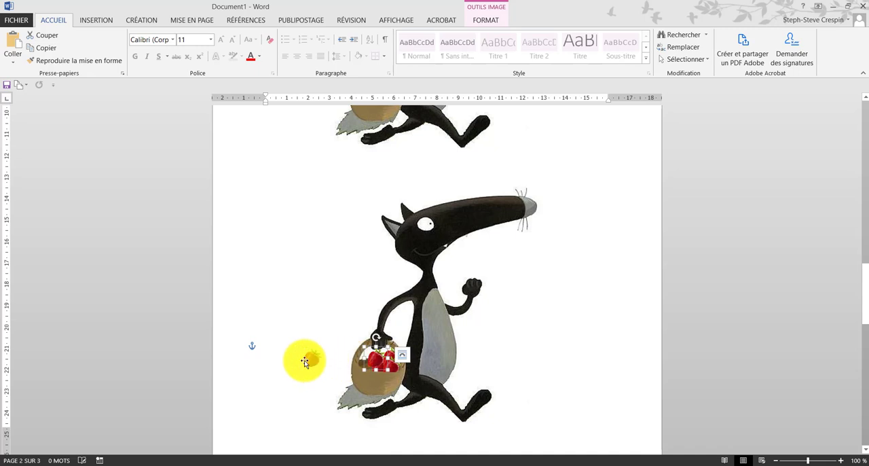
# Step: Bring in the strawberry beside the wolf, set another one aside, and crop the bottom off the strawberry at the basket's left edge
pyautogui.moveTo(305, 359); pyautogui.dragTo(368, 367)
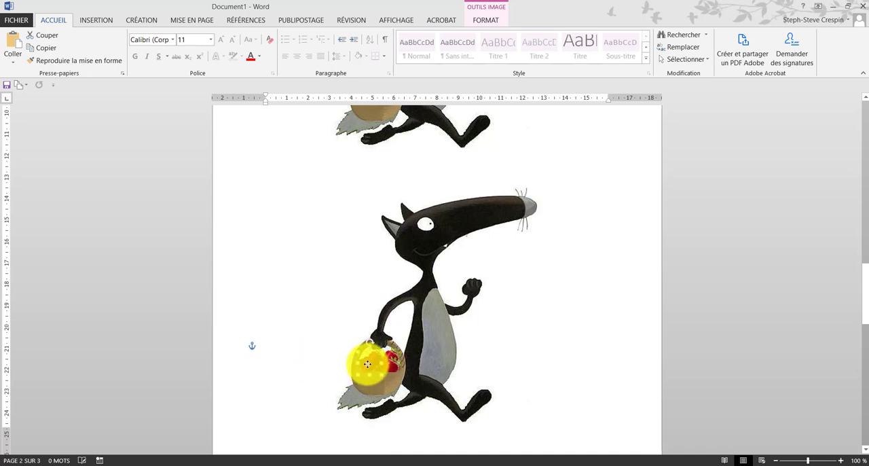
pyautogui.rightClick(369, 365)
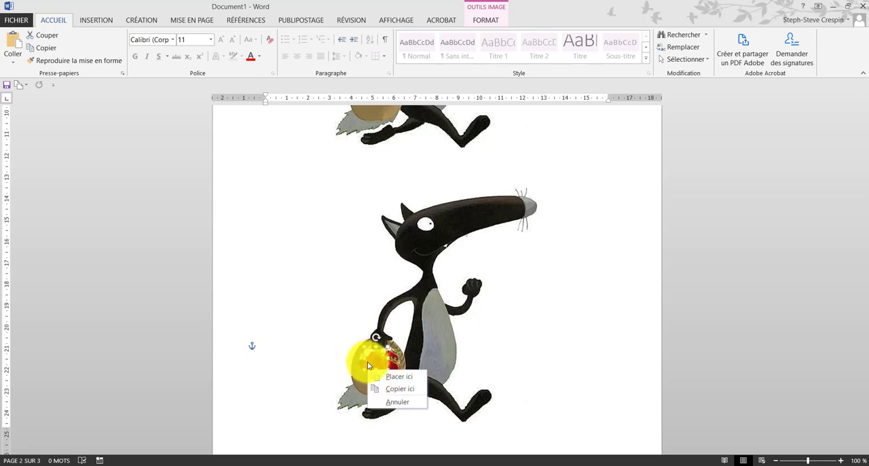
pyautogui.moveTo(367, 361); pyautogui.dragTo(313, 343)
pyautogui.rightClick(373, 367)
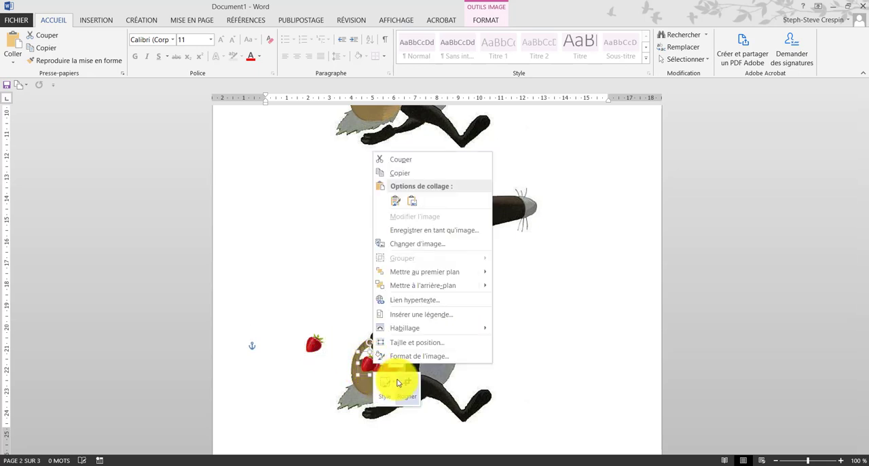
pyautogui.click(406, 382)
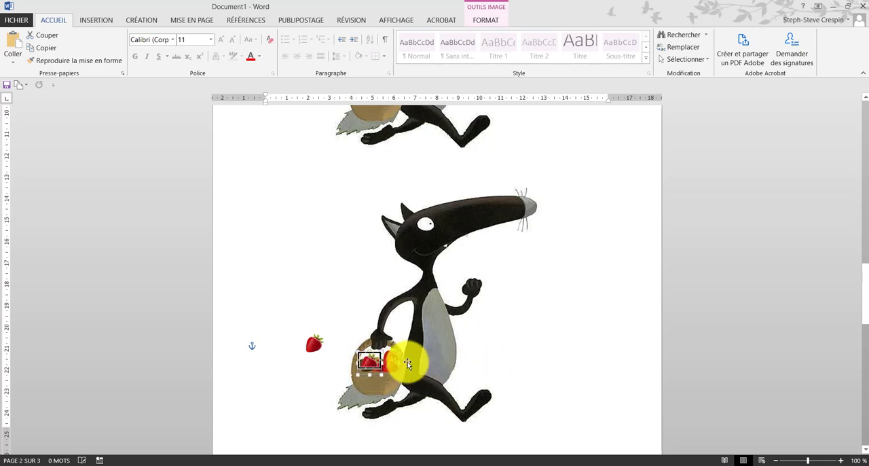
pyautogui.click(372, 360)
pyautogui.click(368, 365)
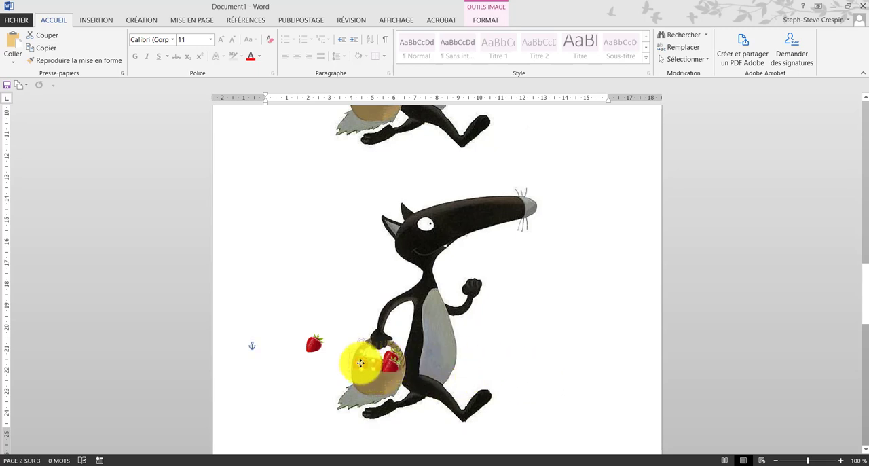
pyautogui.moveTo(364, 345); pyautogui.dragTo(369, 360)
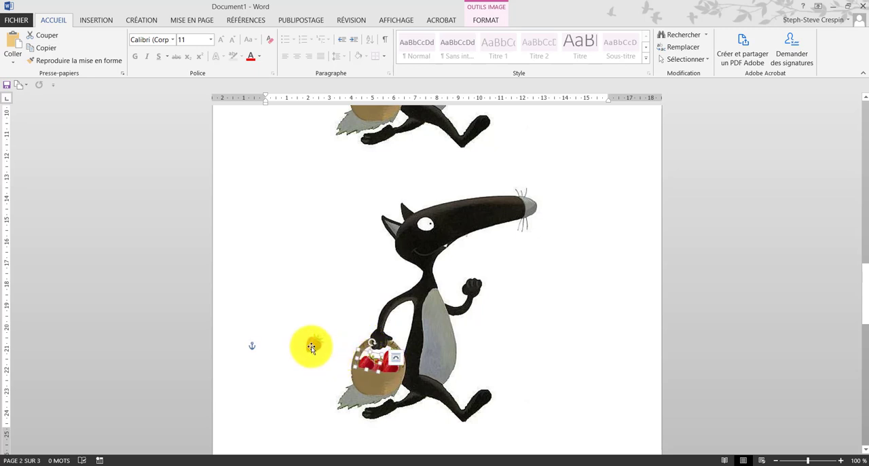
# Step: Move the last strawberry from beside the wolf into the middle of the basket and crop off its bottom
pyautogui.moveTo(314, 345); pyautogui.dragTo(375, 364)
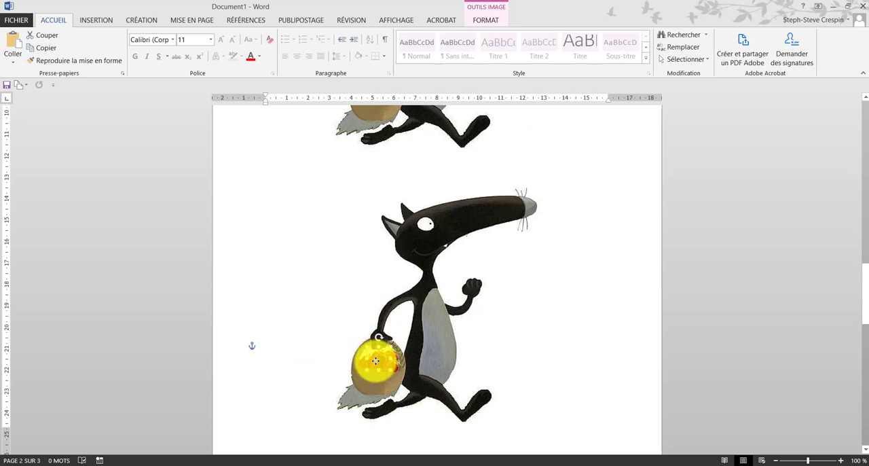
pyautogui.rightClick(376, 361)
pyautogui.click(416, 383)
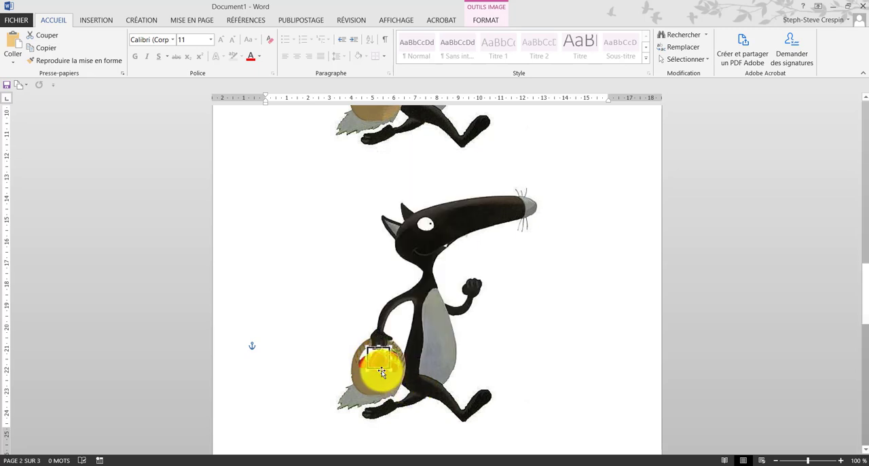
pyautogui.click(457, 364)
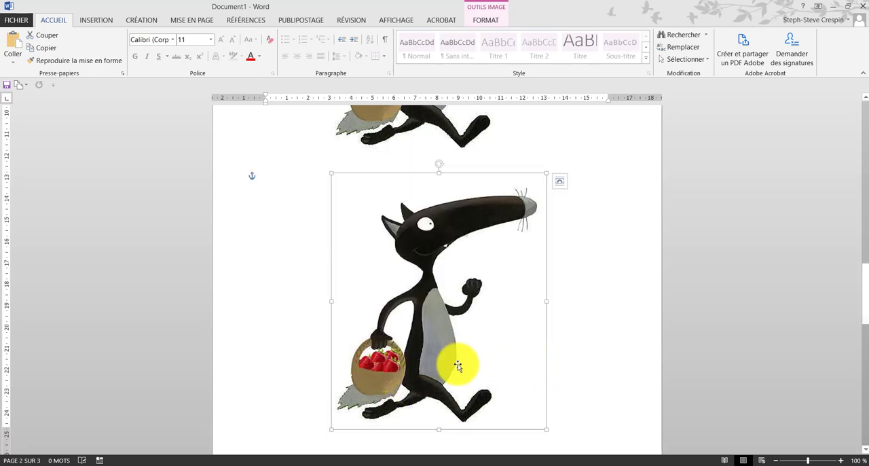
pyautogui.click(379, 361)
pyautogui.click(553, 371)
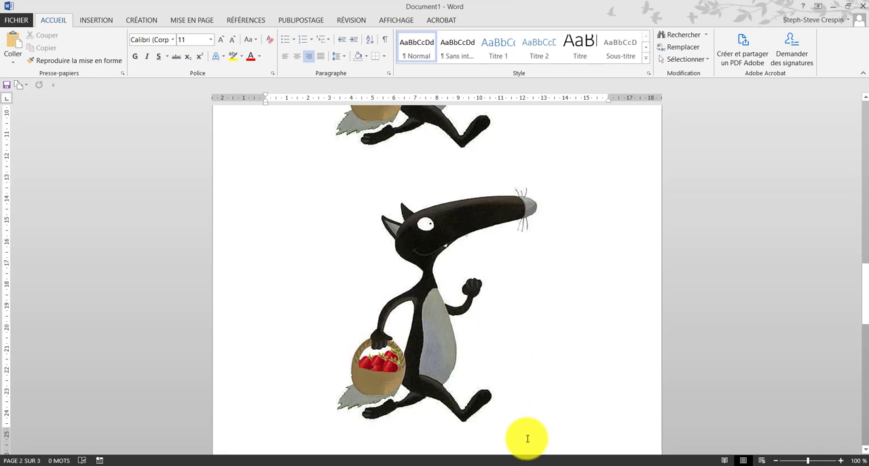
# Step: Switch to Chrome and search Google Images for "tomates fond transparent"
pyautogui.scroll(-3, 526, 439)
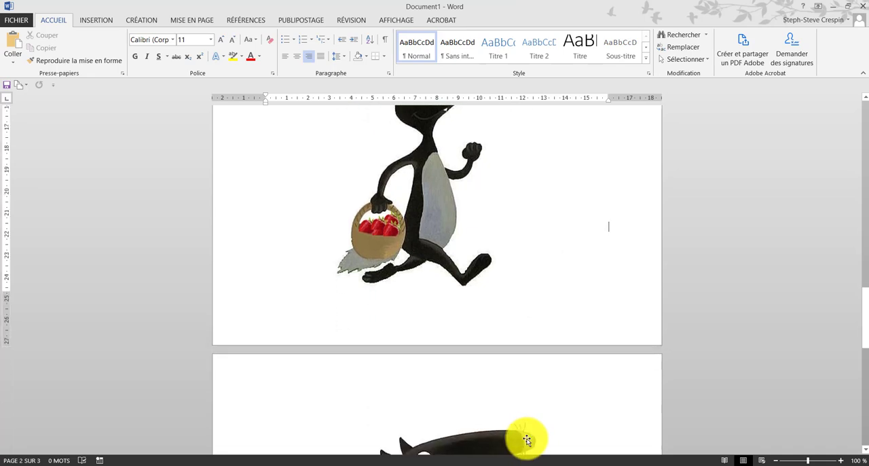
pyautogui.scroll(-6, 526, 439)
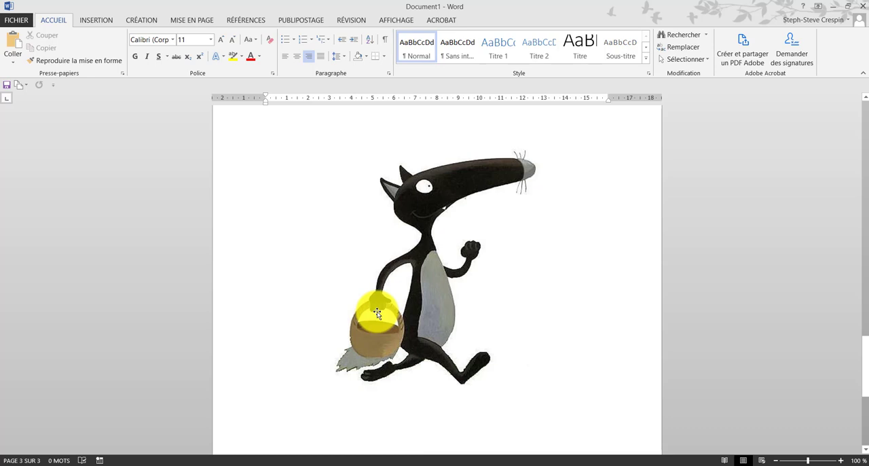
pyautogui.click(82, 464)
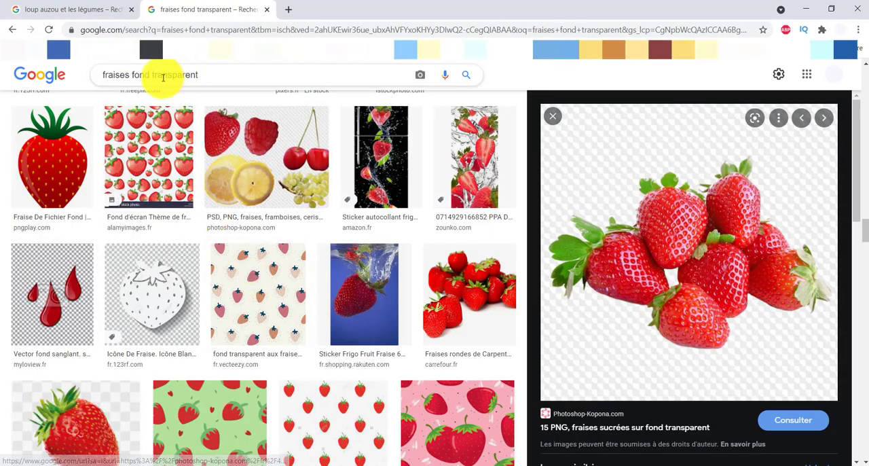
pyautogui.doubleClick(112, 76)
pyautogui.write('toma')
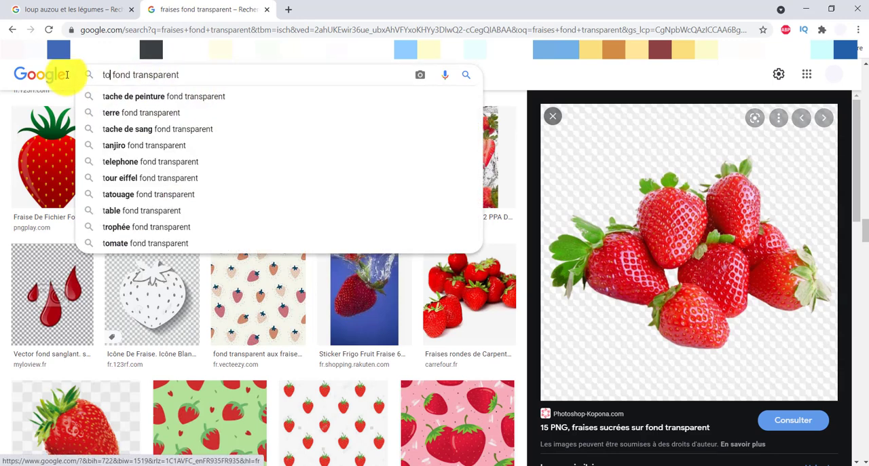
pyautogui.write('t')
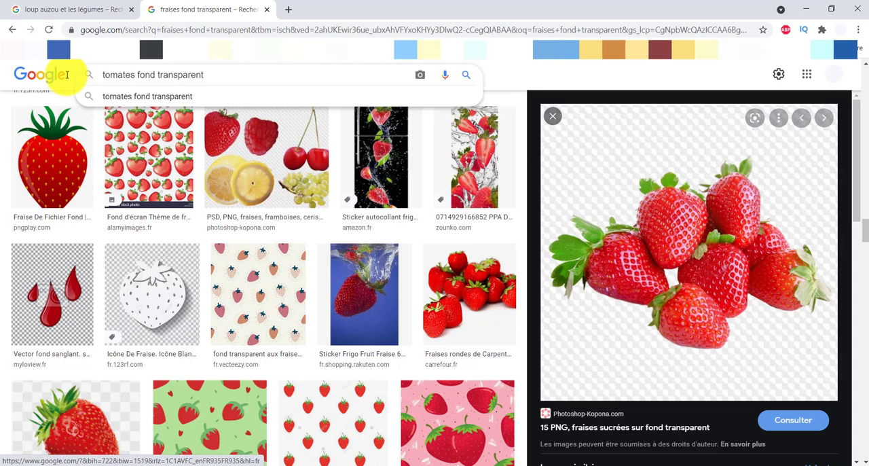
pyautogui.write('es')
pyautogui.press('Return')
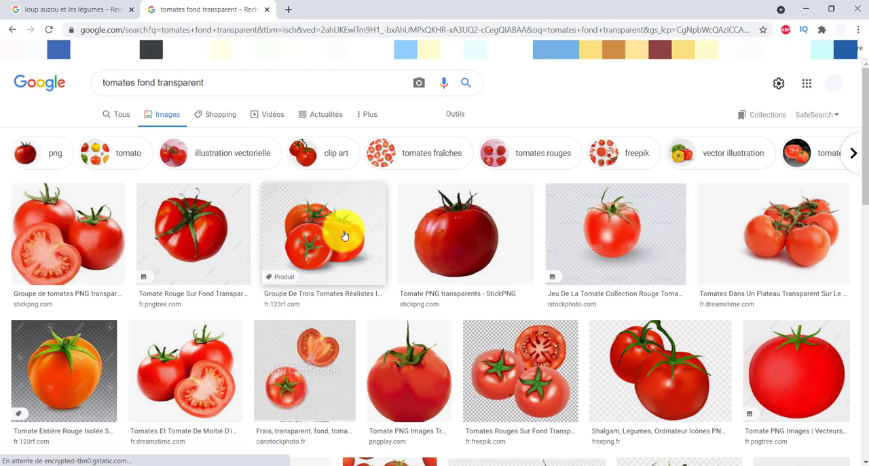
# Step: Open the Free PNG picture of two tomatoes, choose the similar picture of five tomatoes on a vine, and copy that image
pyautogui.click(660, 385)
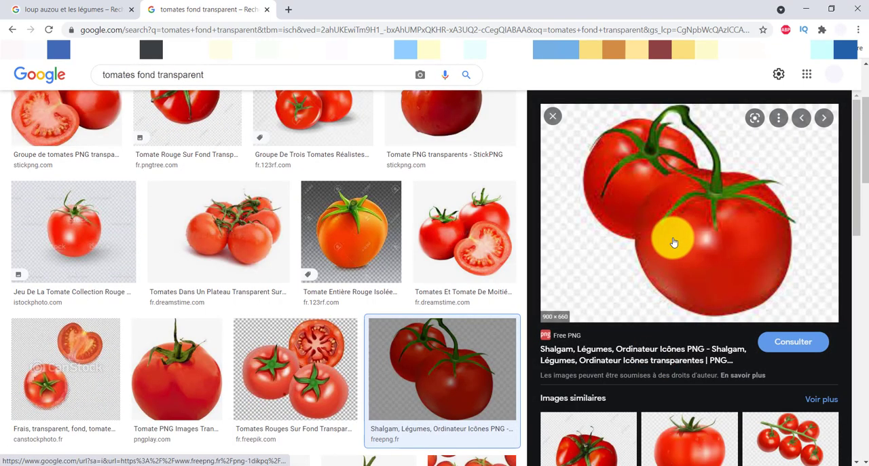
pyautogui.rightClick(676, 228)
pyautogui.click(679, 373)
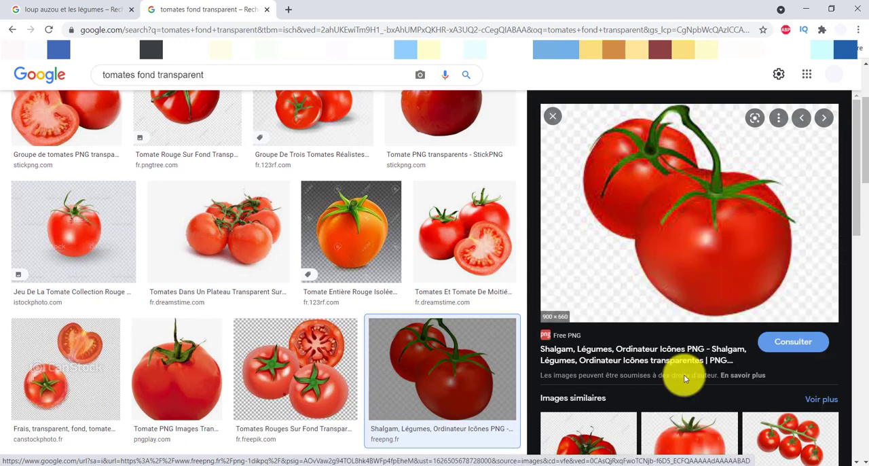
pyautogui.scroll(-3, 631, 290)
pyautogui.click(770, 281)
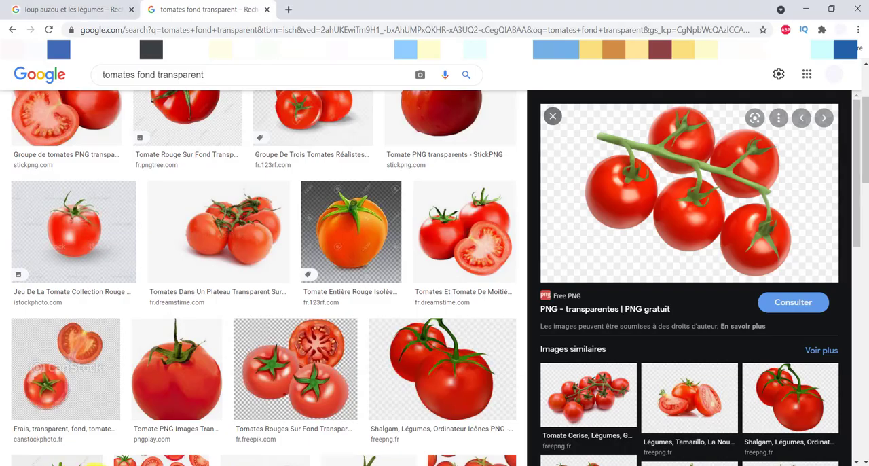
pyautogui.rightClick(688, 203)
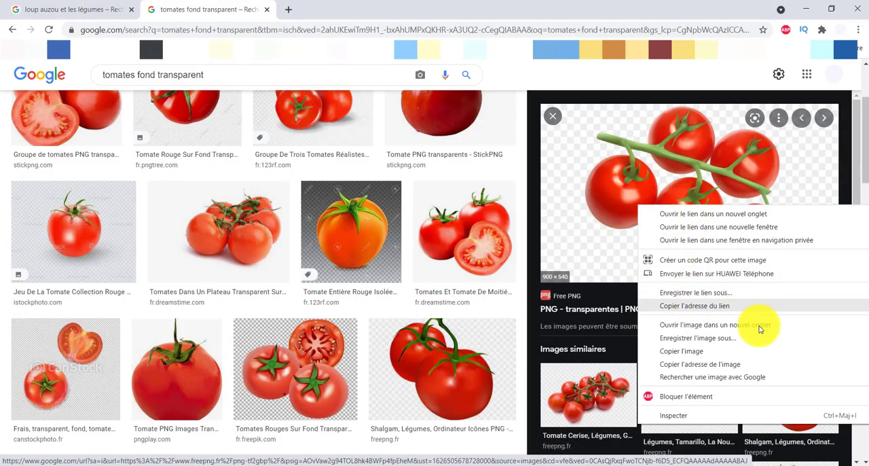
pyautogui.click(697, 355)
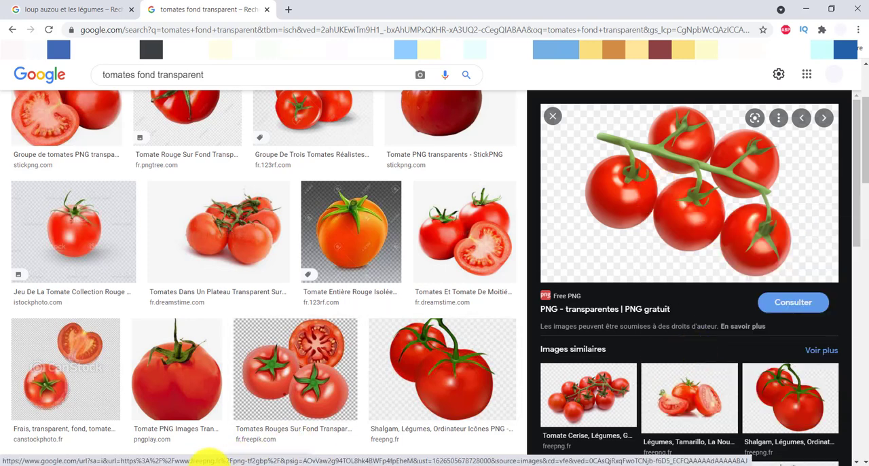
# Step: Switch back to Word and paste the copied vine tomatoes on page 3, keeping the source formatting
pyautogui.click(232, 455)
pyautogui.rightClick(273, 207)
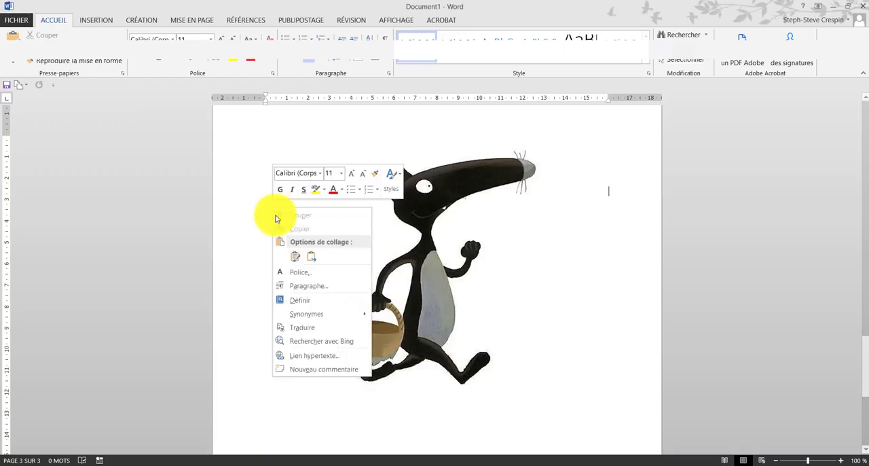
pyautogui.click(295, 258)
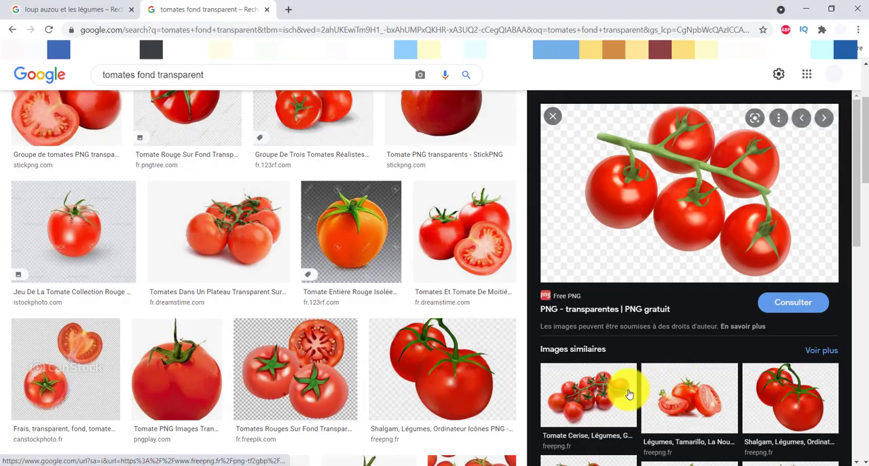
# Step: Copy the similar Free PNG cherry tomato picture and try to paste it on page 3 of the Word document
pyautogui.click(618, 385)
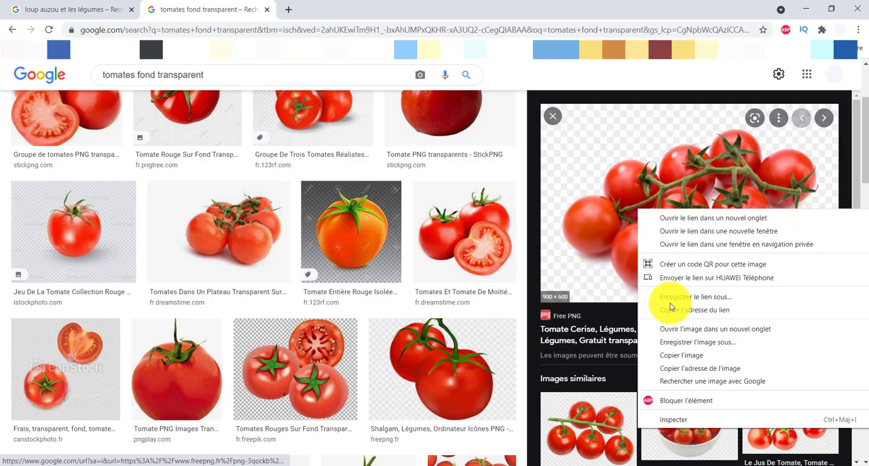
pyautogui.click(671, 356)
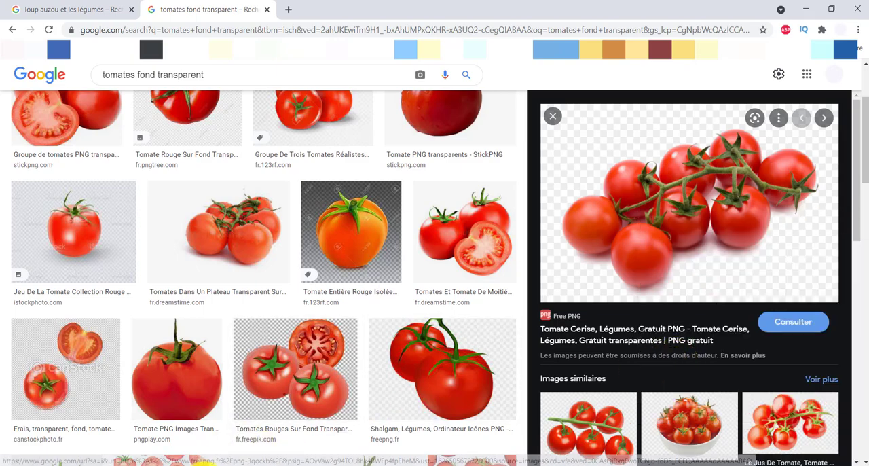
pyautogui.click(190, 465)
pyautogui.rightClick(274, 203)
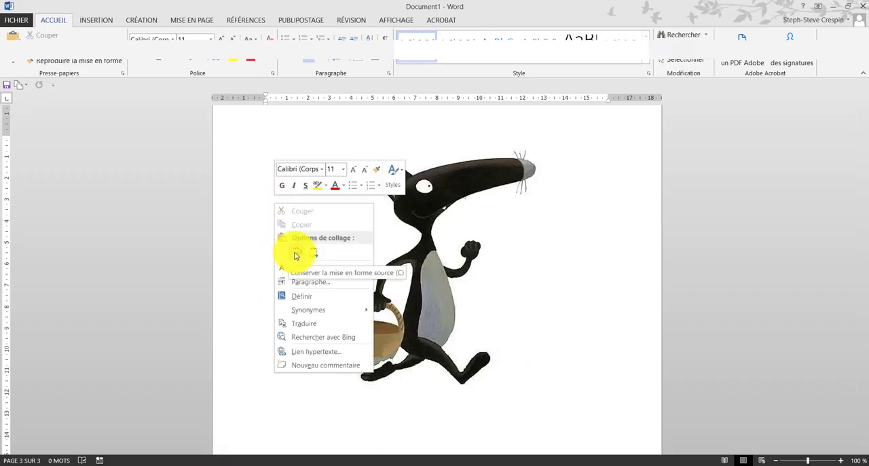
pyautogui.click(68, 463)
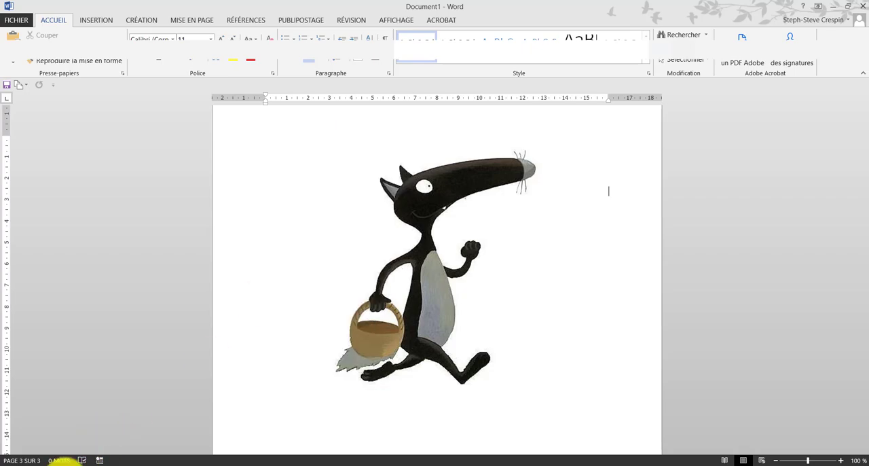
# Step: Back in Chrome, copy the StickPNG group of tomatoes with a cut half and try to paste it into the Word document
pyautogui.scroll(3, 370, 321)
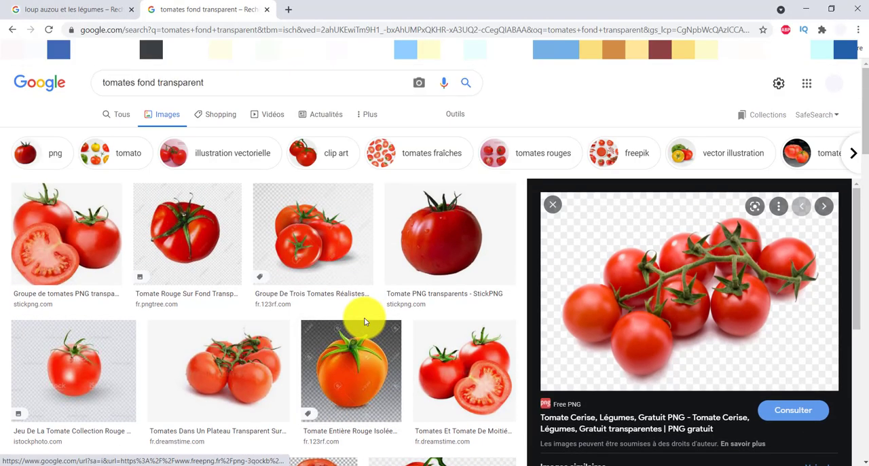
pyautogui.click(314, 243)
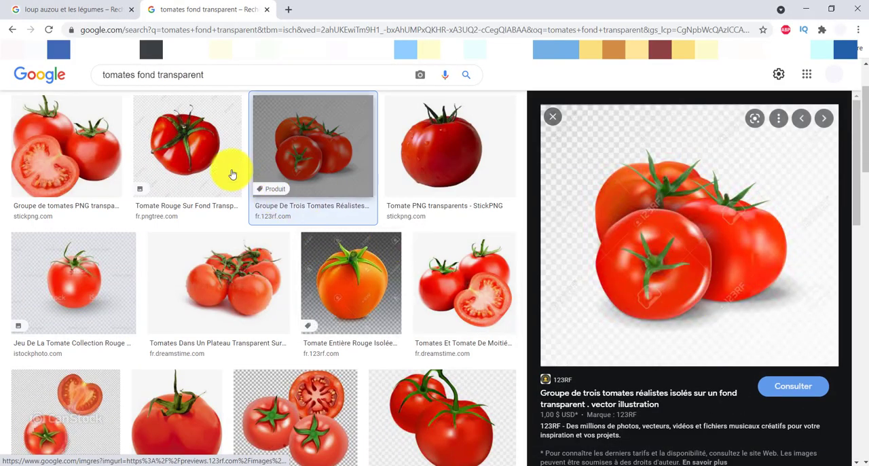
pyautogui.click(98, 155)
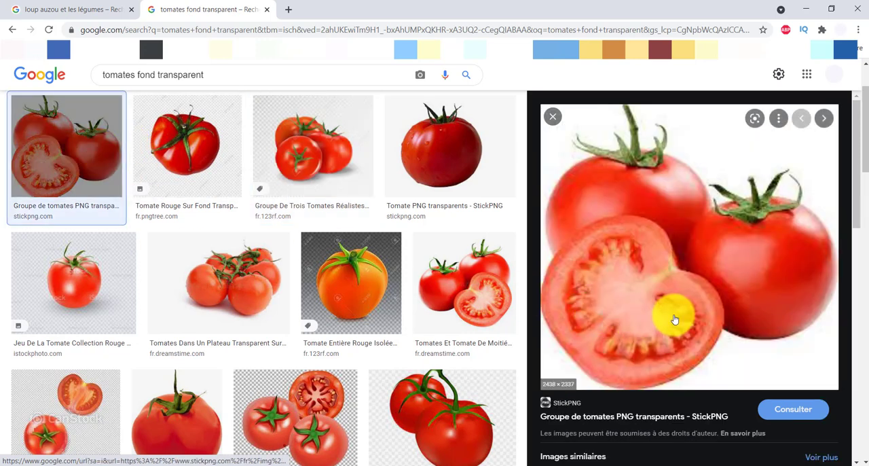
pyautogui.rightClick(678, 272)
pyautogui.click(699, 199)
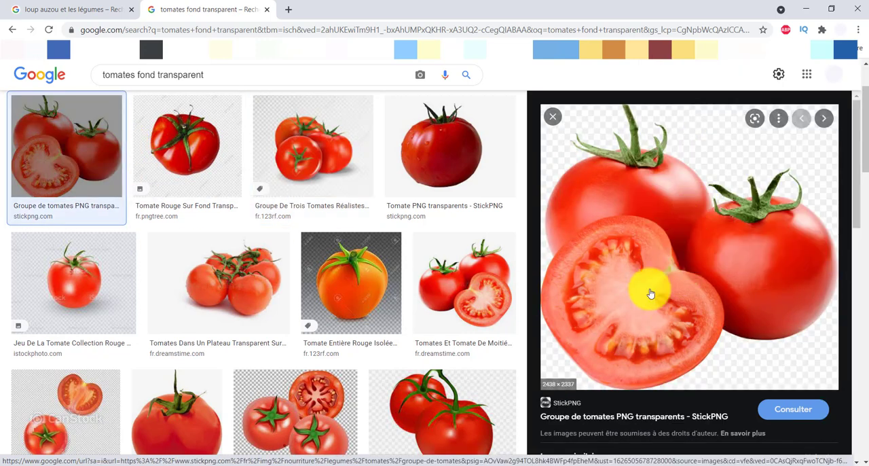
pyautogui.click(209, 465)
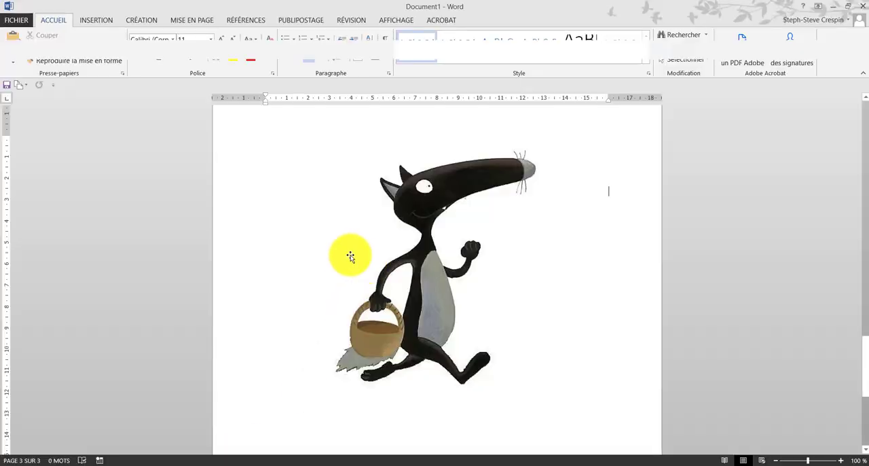
pyautogui.rightClick(297, 229)
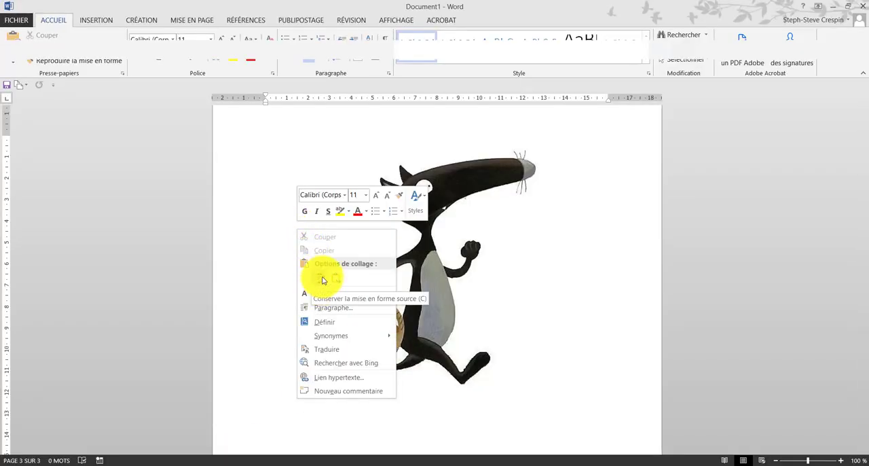
pyautogui.click(103, 461)
# Step: Browse the similar images in Chrome, open the Pixabay picture "Tomates Mûres Poutrelle" and copy it
pyautogui.scroll(-5, 636, 333)
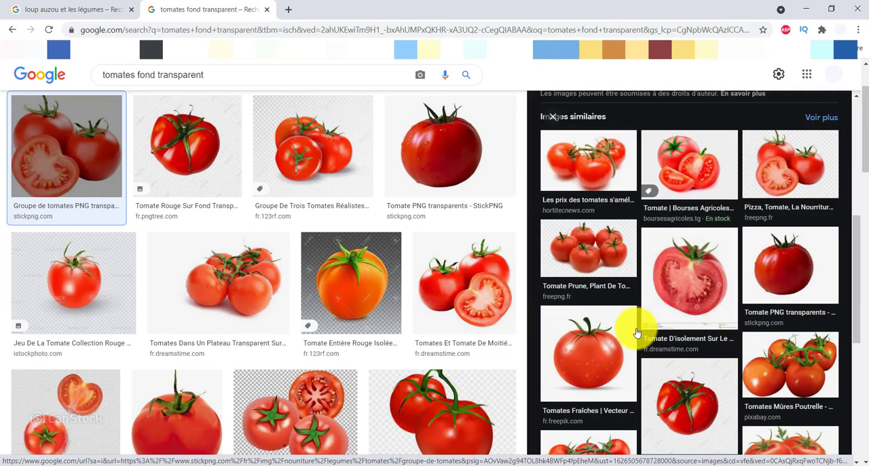
pyautogui.scroll(-3, 636, 333)
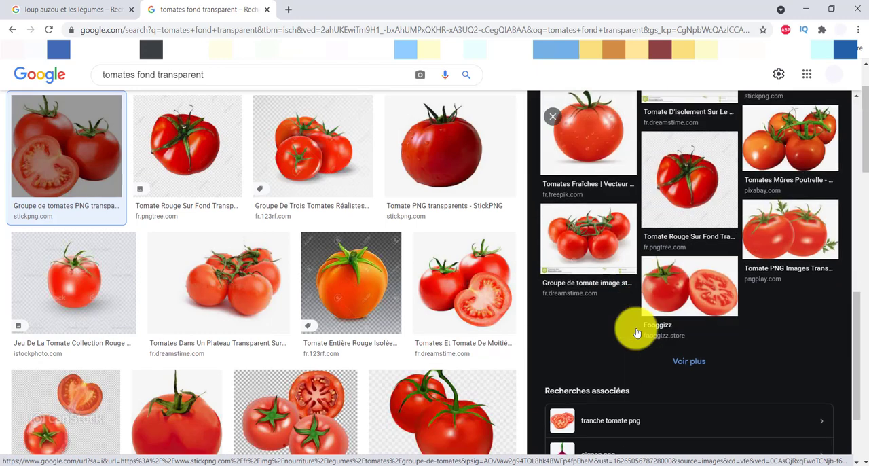
pyautogui.scroll(3, 636, 333)
pyautogui.click(794, 249)
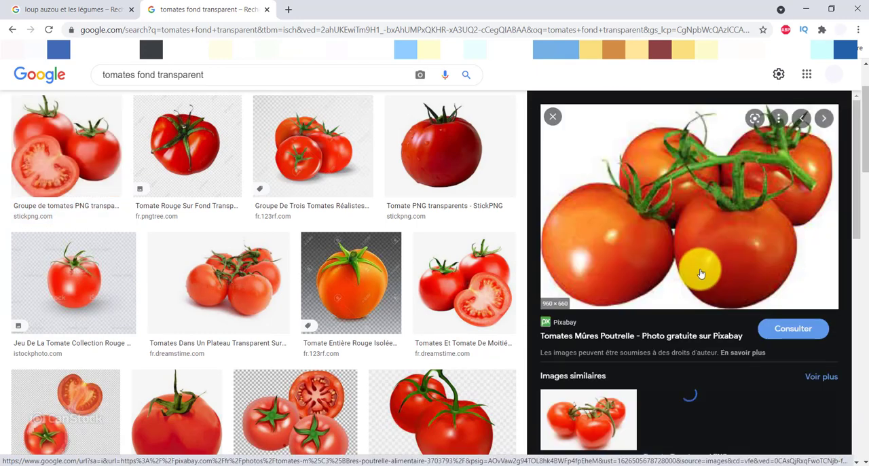
pyautogui.rightClick(631, 227)
pyautogui.click(672, 367)
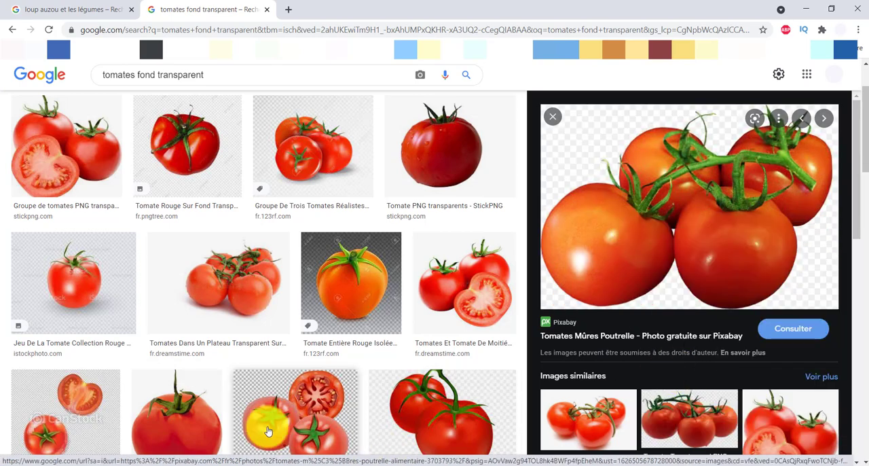
# Step: Switch to Word and paste the copied tomato picture on page 3, keeping the source formatting
pyautogui.click(224, 455)
pyautogui.rightClick(326, 253)
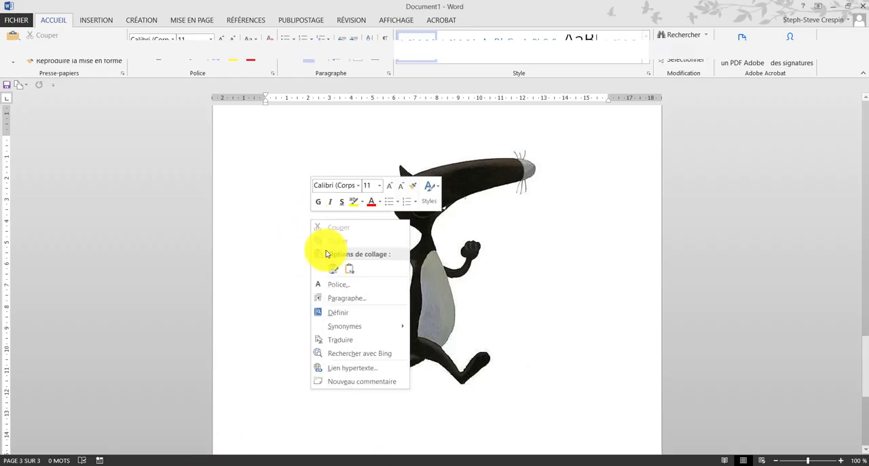
pyautogui.click(333, 270)
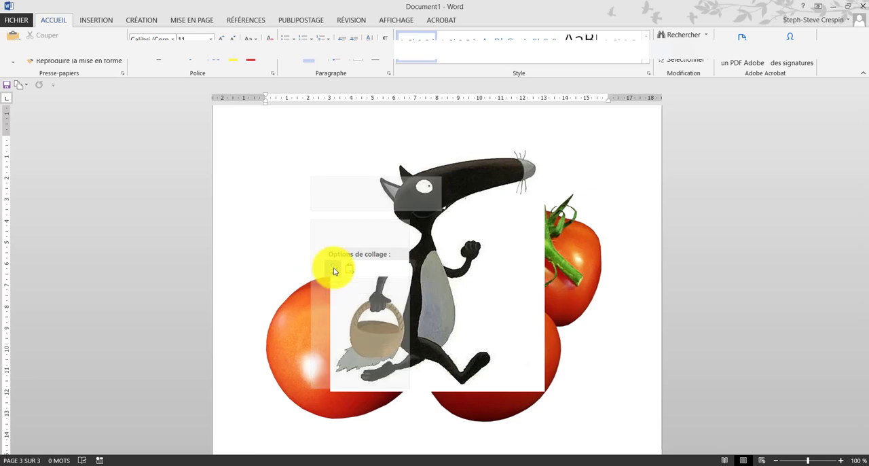
# Step: Set the tomato picture in front of the text, shrink it to basket size and place it in the wolf's basket
pyautogui.click(574, 275)
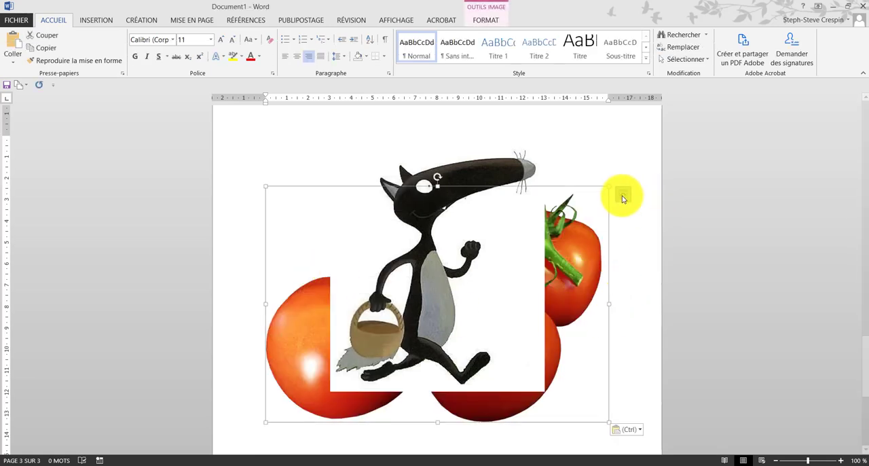
pyautogui.click(623, 197)
pyautogui.click(704, 294)
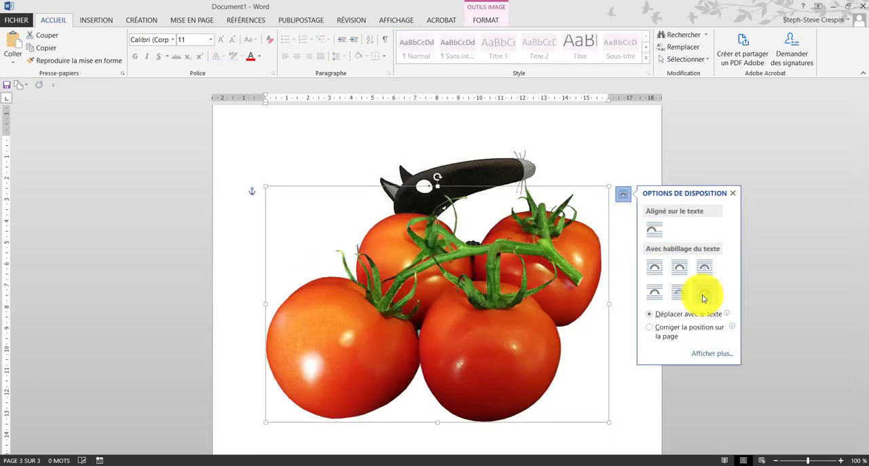
pyautogui.moveTo(608, 419); pyautogui.dragTo(330, 222)
pyautogui.moveTo(310, 216); pyautogui.dragTo(375, 307)
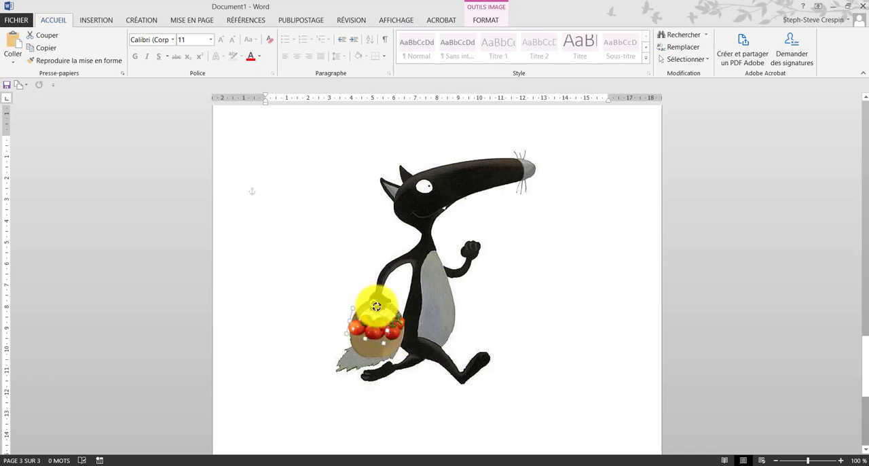
pyautogui.click(598, 382)
# Step: Crop the left and lower edges of the tilted tomato picture so it fits inside the basket's rim
pyautogui.click(363, 320)
pyautogui.rightClick(370, 325)
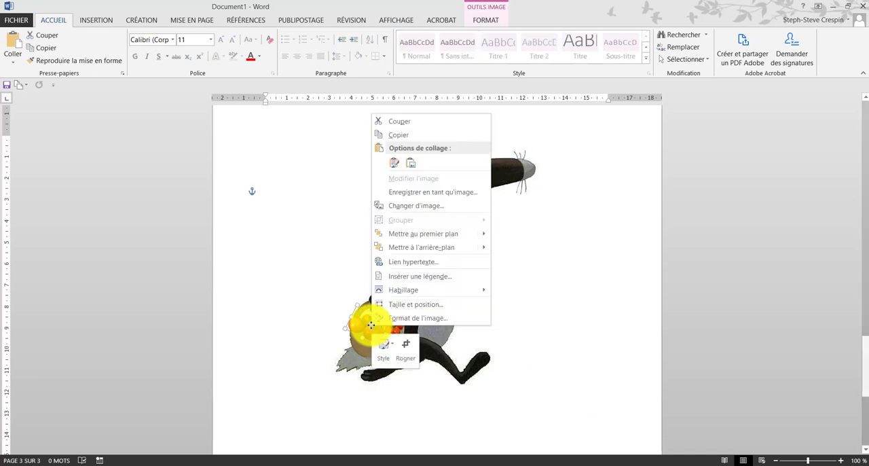
pyautogui.click(406, 344)
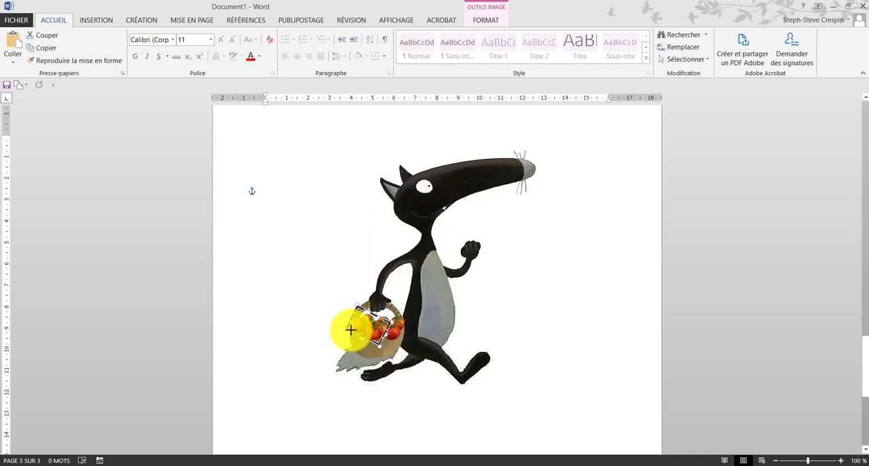
pyautogui.moveTo(353, 329); pyautogui.dragTo(381, 347)
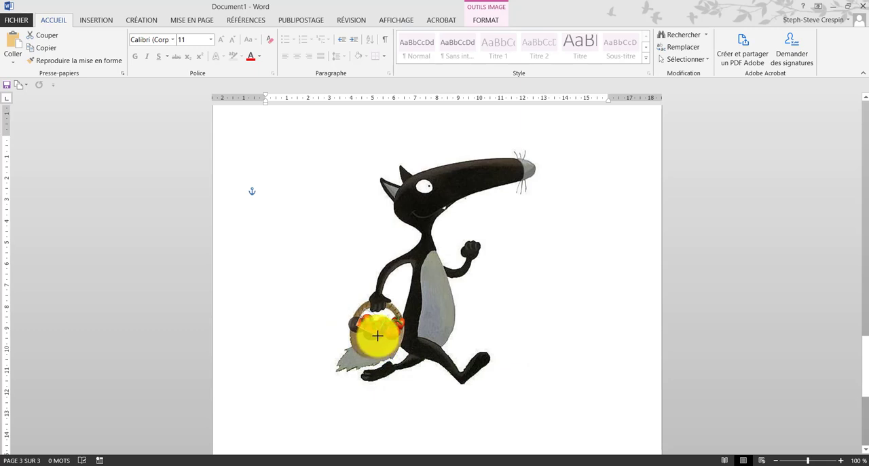
pyautogui.click(608, 374)
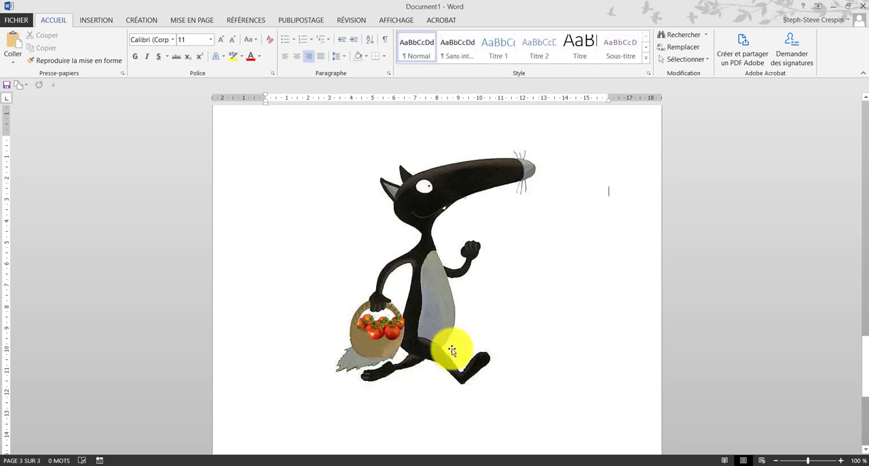
# Step: Crop the bottom and right side of the upright tomato picture on the basket's right half
pyautogui.click(372, 323)
pyautogui.rightClick(394, 331)
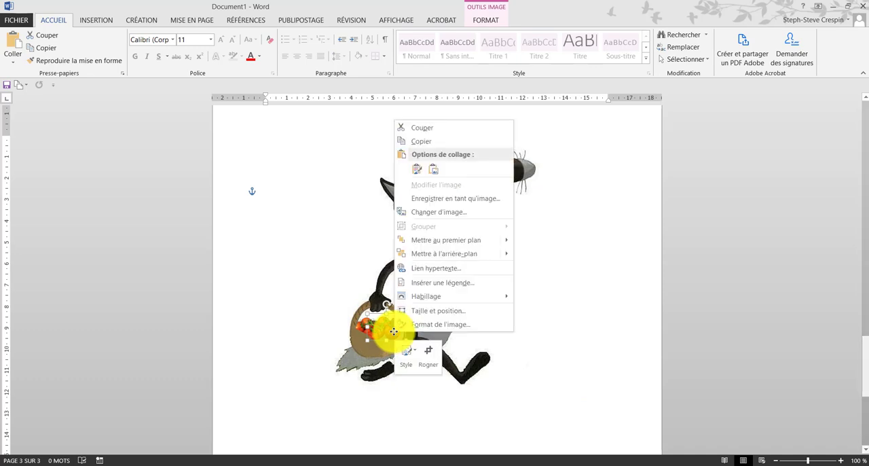
pyautogui.click(427, 351)
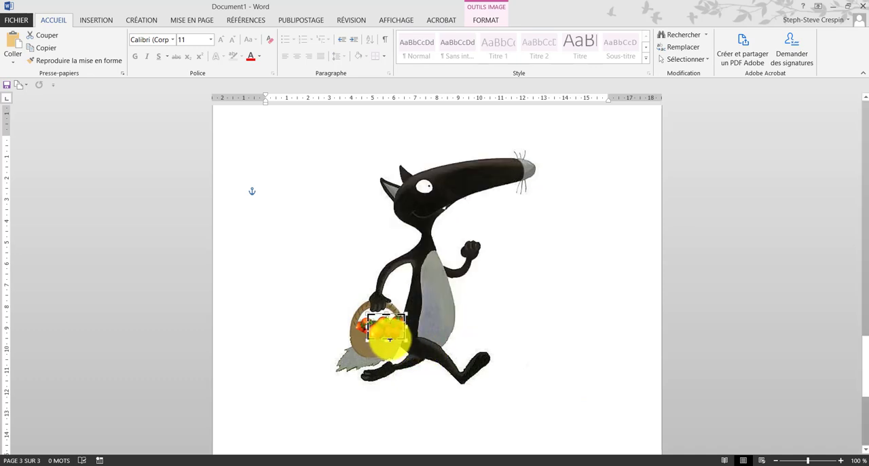
pyautogui.moveTo(403, 339); pyautogui.dragTo(399, 334)
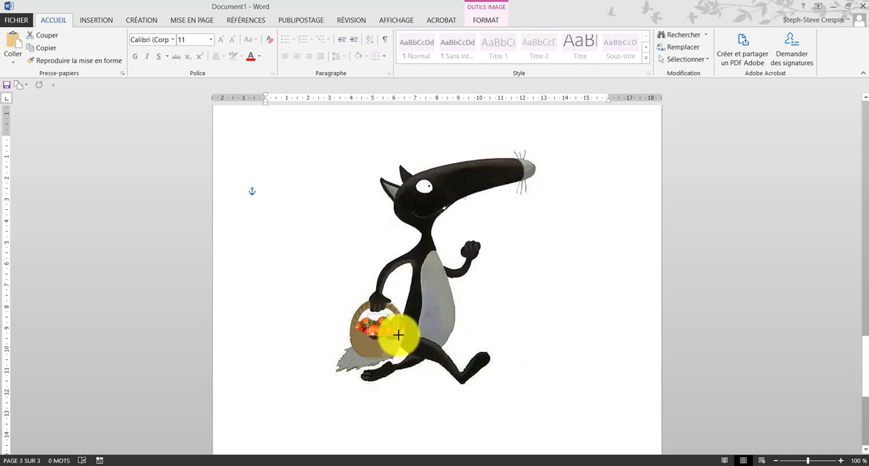
pyautogui.click(535, 348)
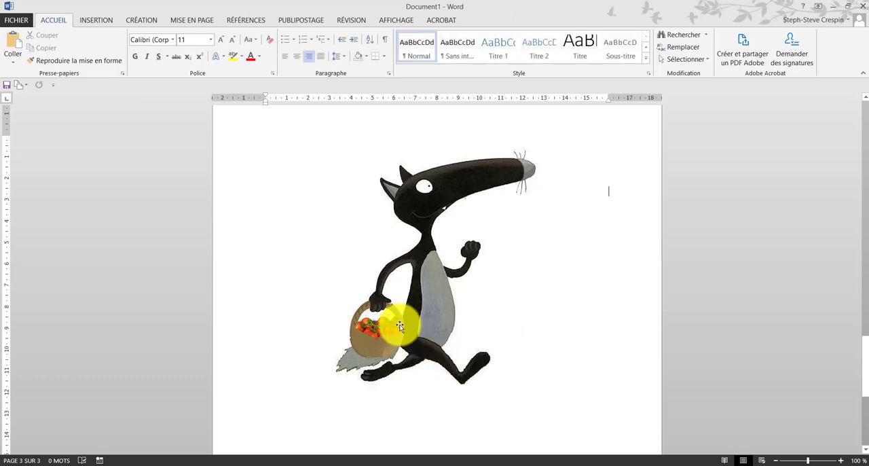
pyautogui.click(513, 351)
# Step: Set the tilted tomatoes aside beside the wolf, then reposition the other tomato picture in the basket and rotate it slightly counterclockwise
pyautogui.moveTo(374, 329)
pyautogui.mouseDown()
pyautogui.moveTo(316, 320)
pyautogui.moveTo(378, 323)
pyautogui.moveTo(369, 320)
pyautogui.moveTo(382, 331)
pyautogui.mouseUp()
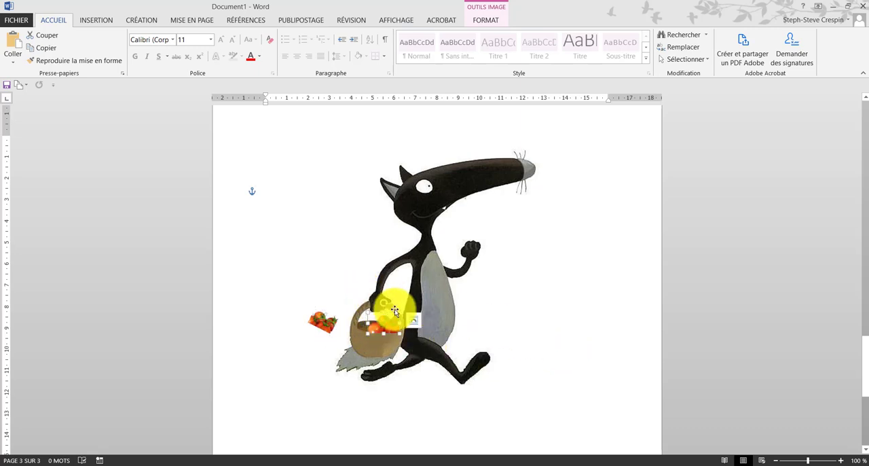
pyautogui.moveTo(383, 302); pyautogui.dragTo(387, 319)
pyautogui.click(520, 332)
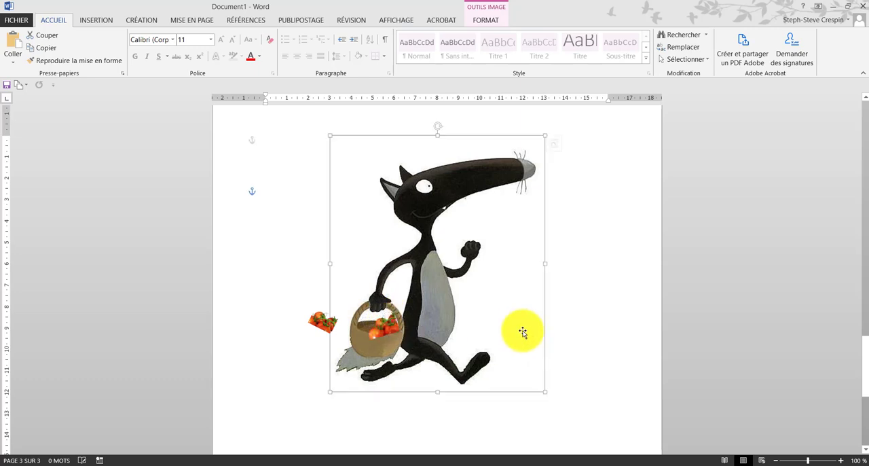
# Step: Crop the lower edge of the rotated tomato picture that remains in the basket
pyautogui.click(384, 327)
pyautogui.rightClick(385, 327)
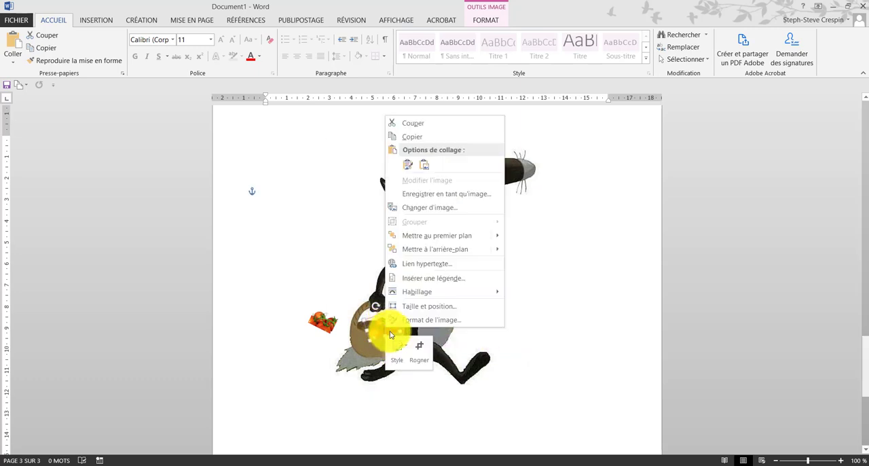
pyautogui.click(418, 347)
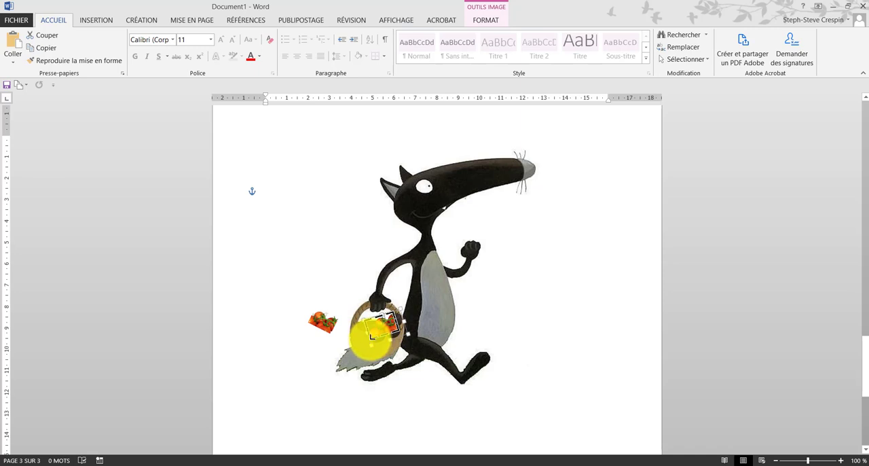
pyautogui.moveTo(371, 336); pyautogui.dragTo(385, 341)
pyautogui.click(599, 343)
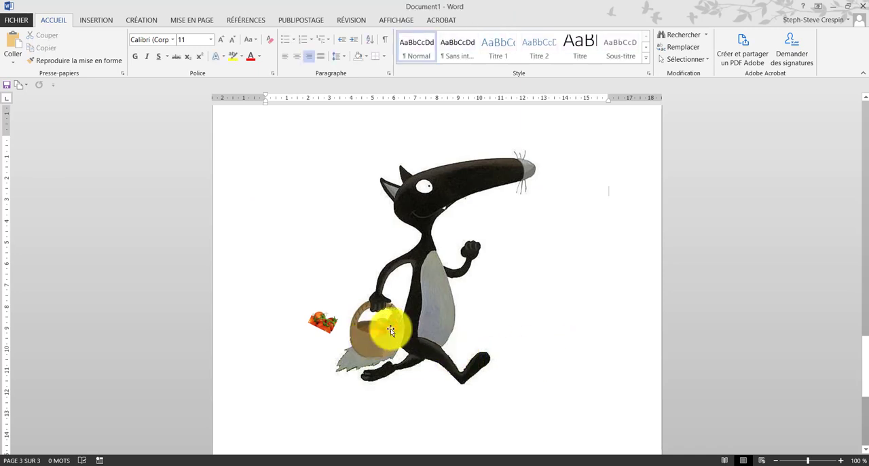
# Step: Adjust the angle and position of the tomatoes in the basket, and move the tomatoes beside the wolf back into it
pyautogui.click(373, 307)
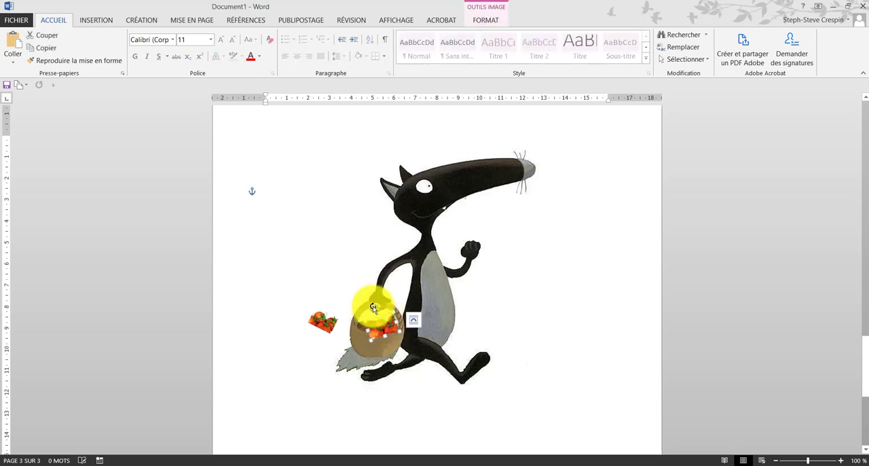
pyautogui.moveTo(383, 331); pyautogui.dragTo(378, 330)
pyautogui.click(521, 329)
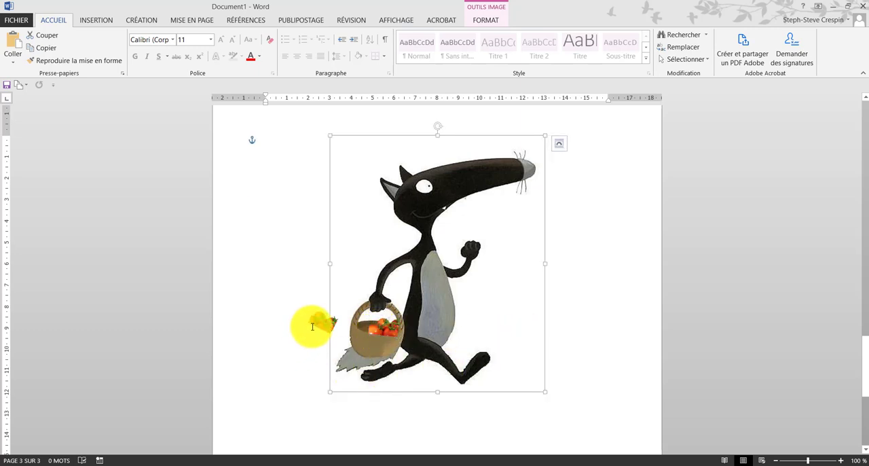
pyautogui.click(360, 331)
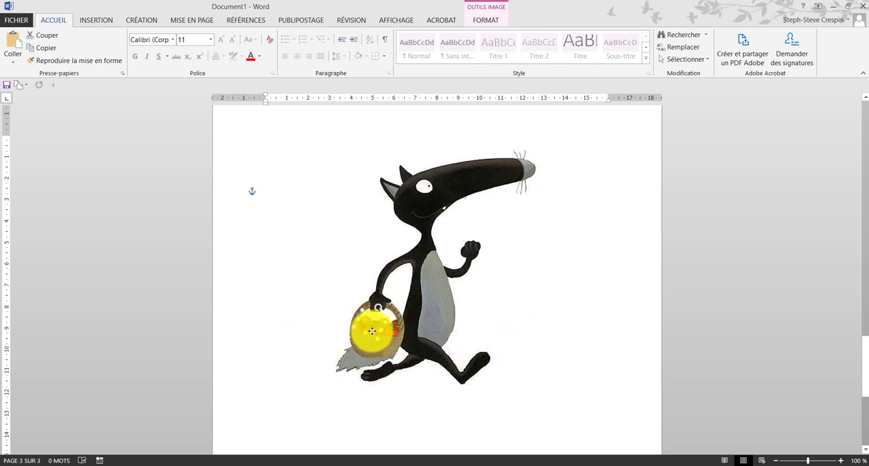
# Step: Shift the selected tomato picture slightly so the tomatoes sit together in the wolf's basket, and deselect it
pyautogui.moveTo(373, 331)
pyautogui.mouseDown()
pyautogui.moveTo(370, 309)
pyautogui.moveTo(380, 332)
pyautogui.mouseUp()
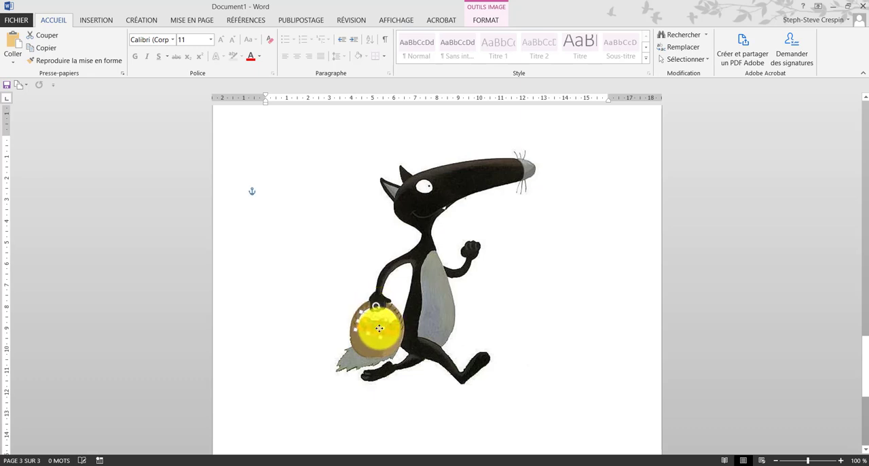
pyautogui.click(538, 344)
pyautogui.click(285, 242)
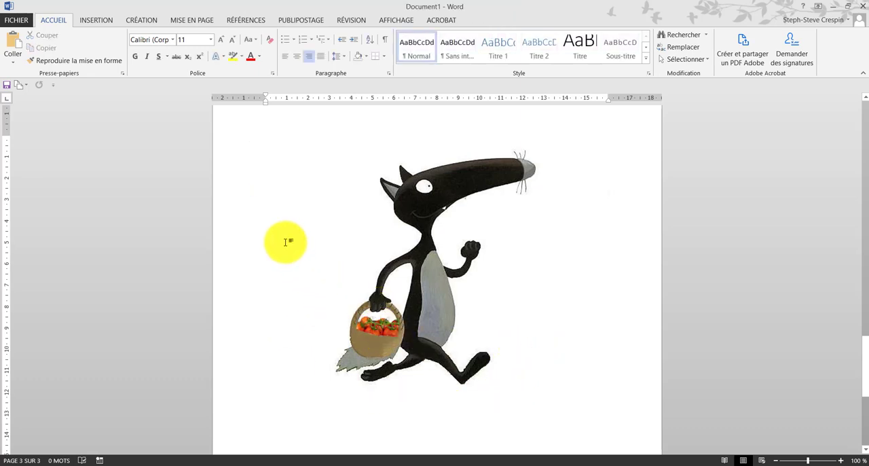
# Step: Review the wolf pictures across all three pages, checking how each basket is filled
pyautogui.scroll(20, 285, 241)
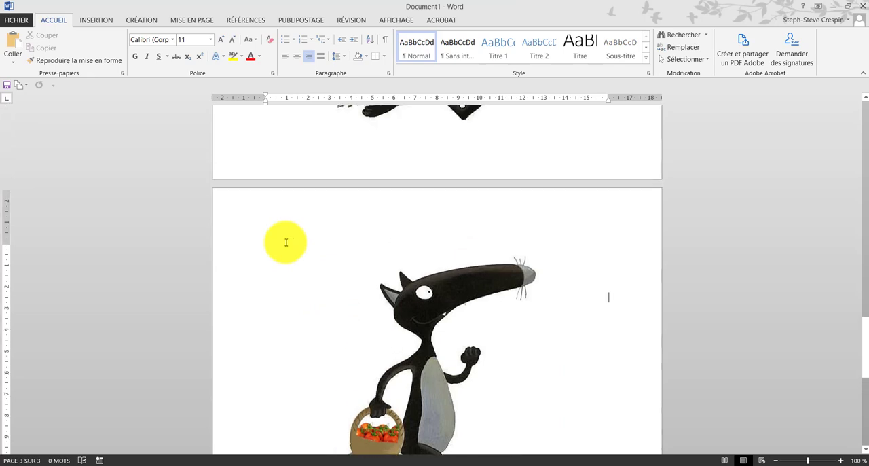
pyautogui.scroll(1, 344, 283)
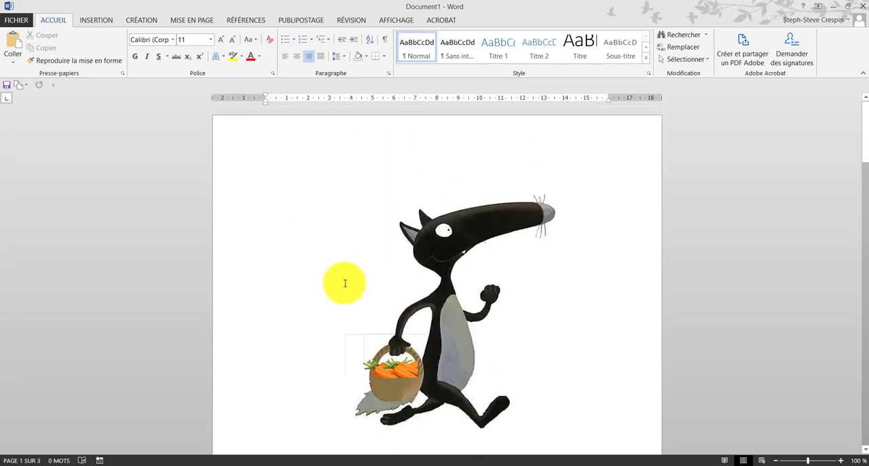
pyautogui.scroll(-2, 345, 283)
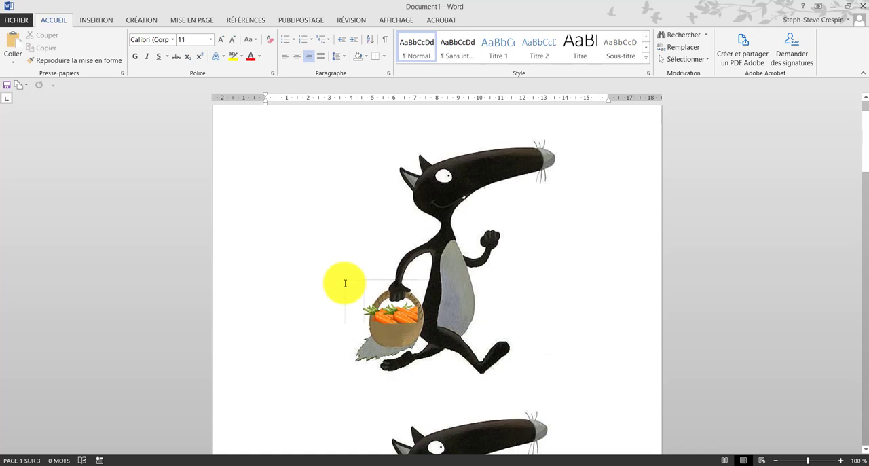
pyautogui.scroll(-2, 344, 283)
pyautogui.scroll(-8, 345, 283)
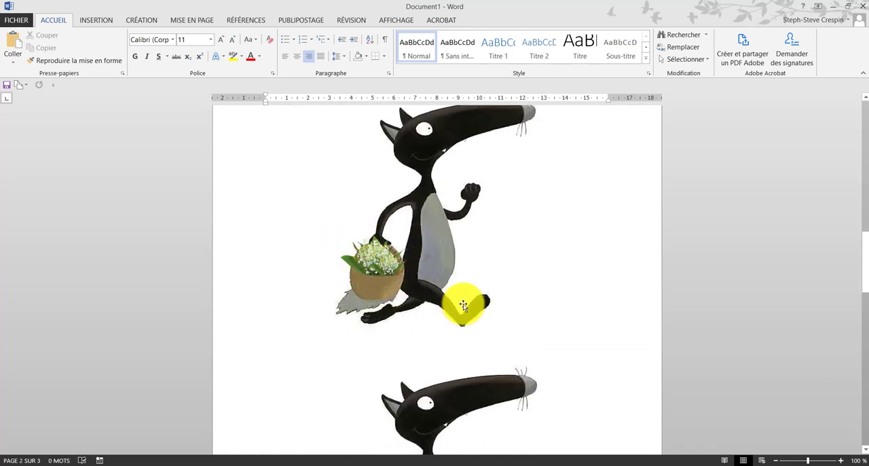
pyautogui.scroll(-10, 463, 303)
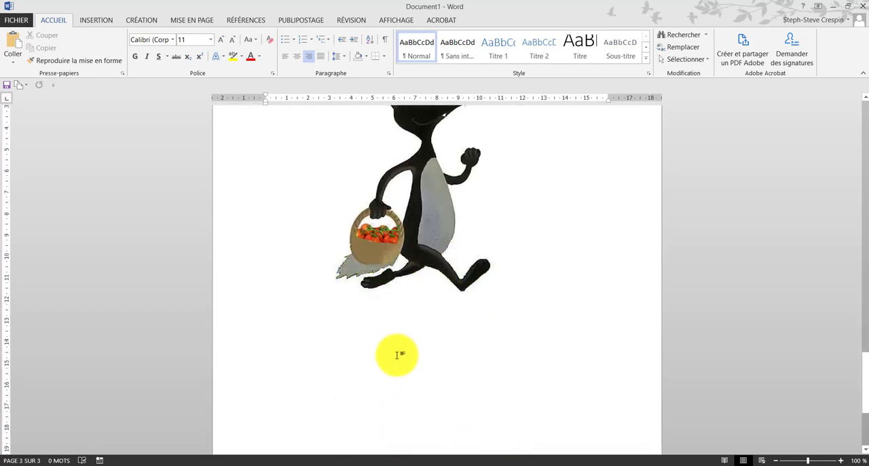
pyautogui.scroll(-2, 397, 354)
pyautogui.scroll(4, 397, 354)
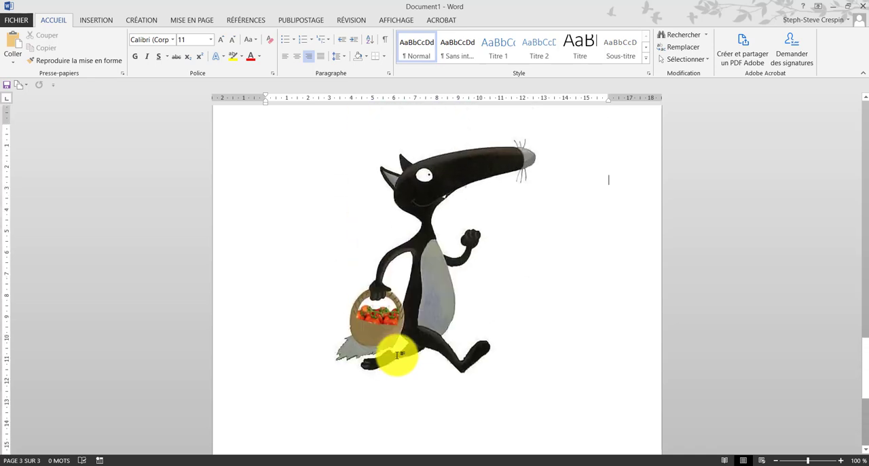